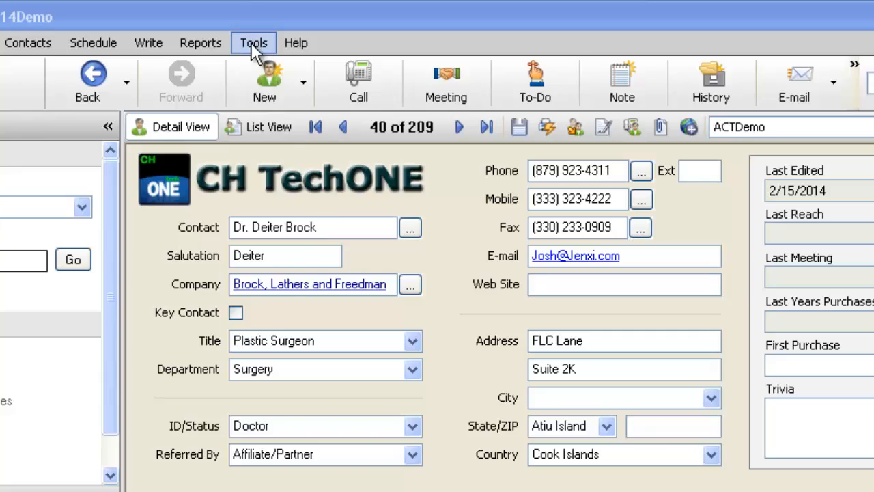
Open the database's user management window and review the security roles and log on statuses of the first users listed.
left_click(254, 45)
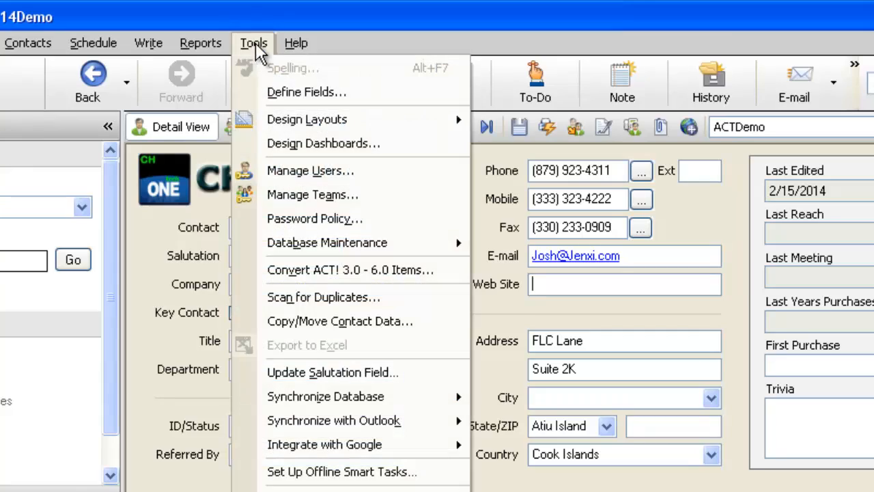
left_click(316, 176)
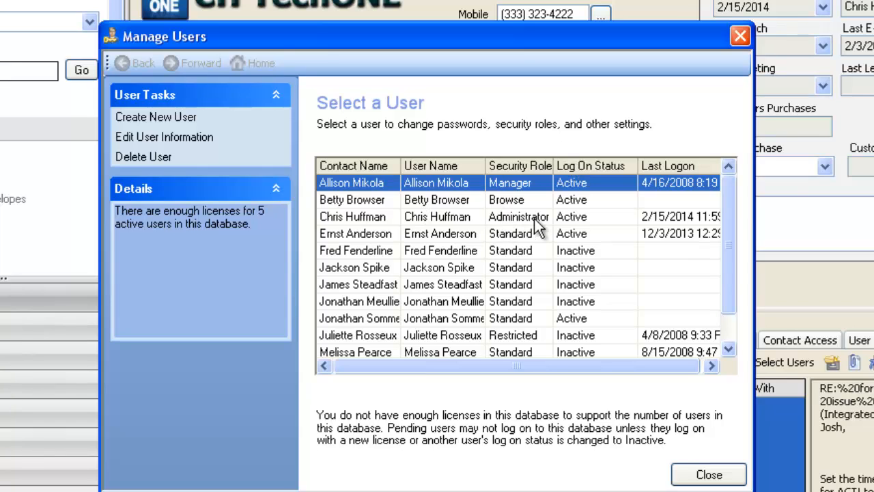
left_click(573, 233)
left_click(575, 216)
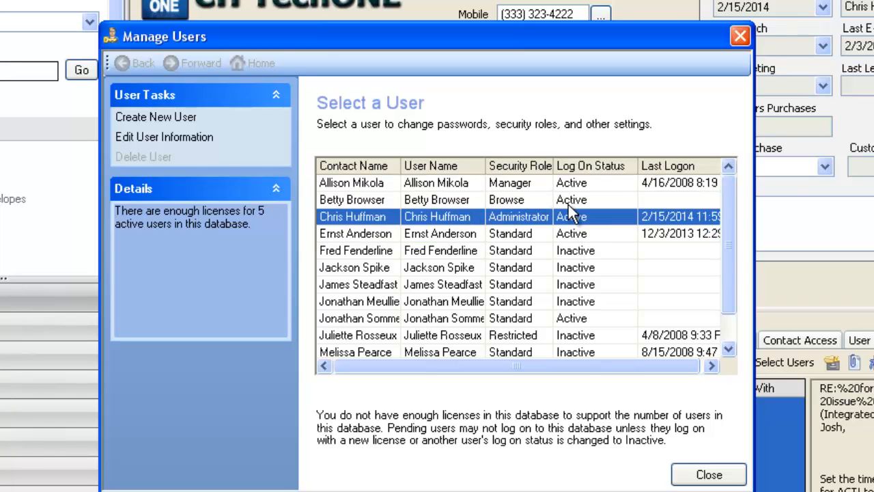
left_click(575, 199)
left_click(576, 183)
left_click(575, 199)
left_click(575, 217)
left_click(576, 234)
left_click(577, 268)
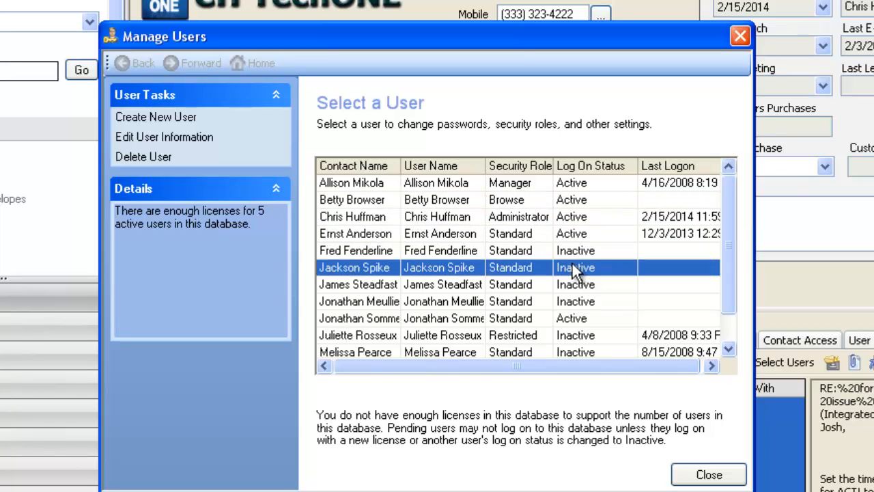
left_click(576, 285)
left_click(575, 302)
left_click(571, 250)
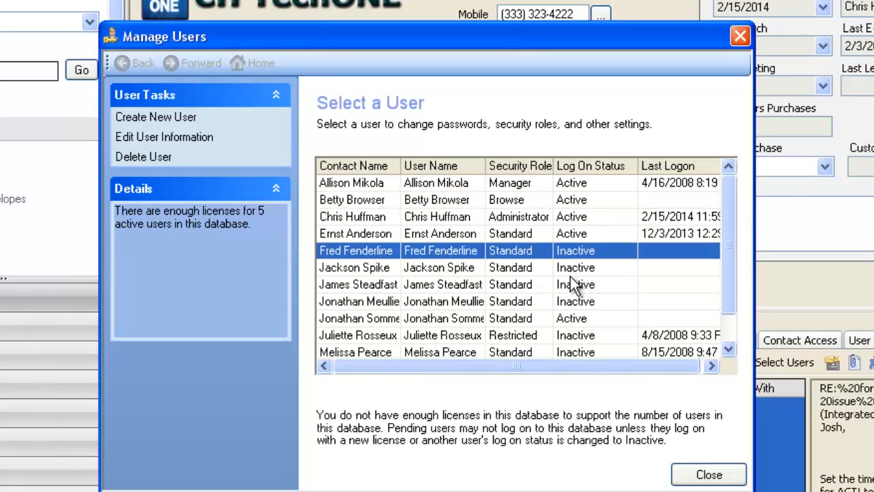
left_click(571, 267)
left_click(571, 285)
left_click(569, 301)
left_click(569, 285)
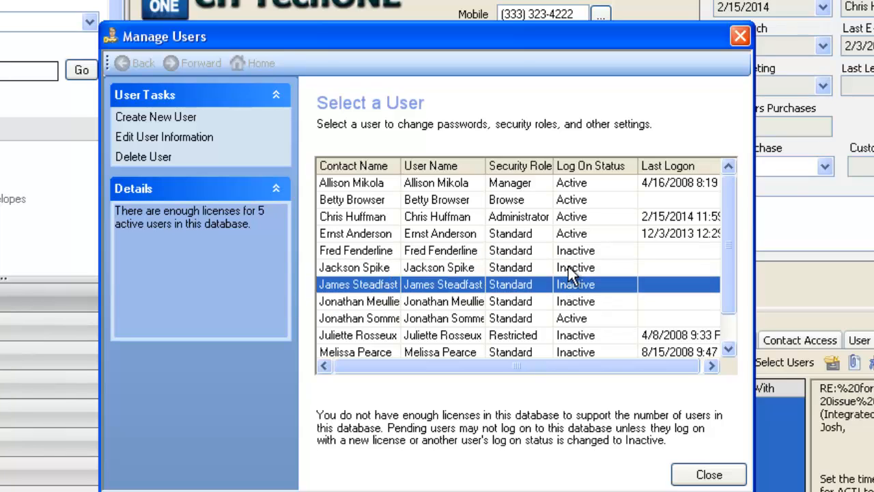
left_click(570, 268)
left_click(571, 250)
left_click(570, 267)
left_click(572, 285)
left_click(570, 302)
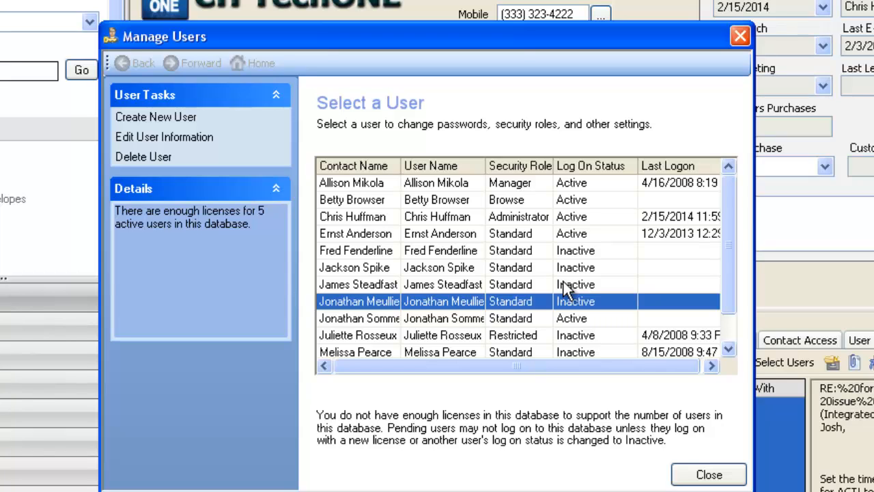
Review the log on statuses of the inactive users through the end of the list, and close the user management window.
scroll(726, 349, "down", 1)
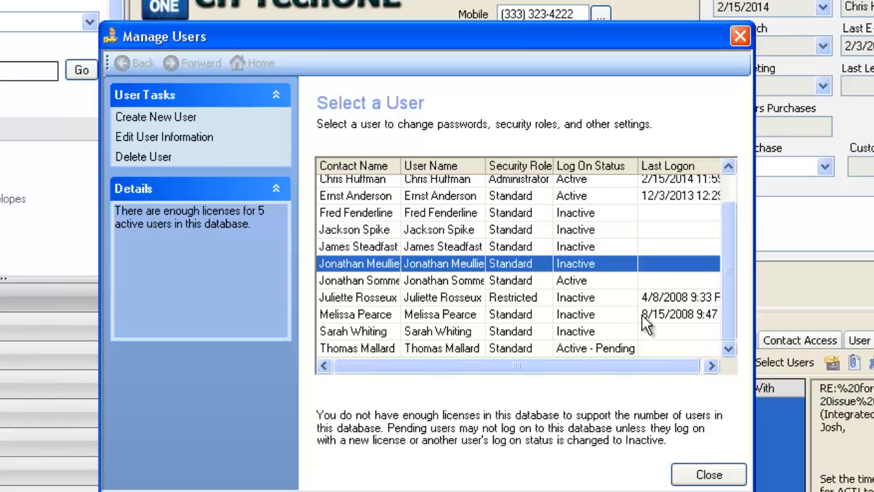
left_click(580, 301)
left_click(577, 314)
left_click(577, 330)
left_click(577, 318)
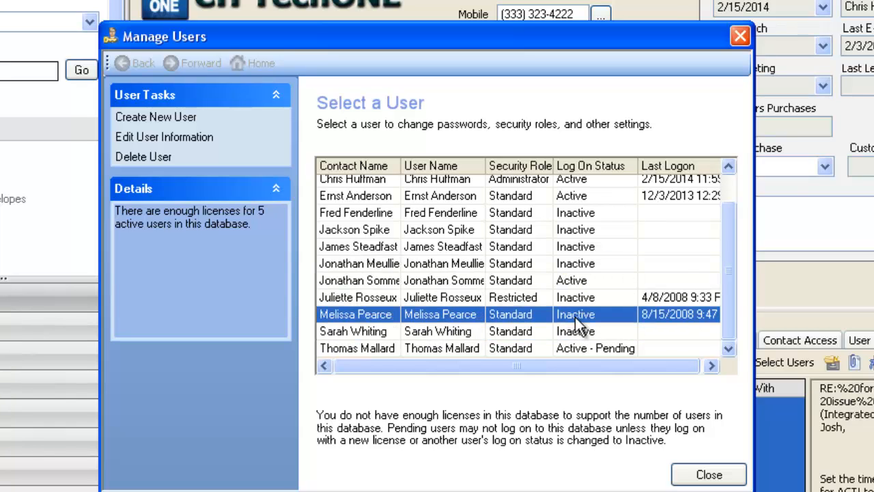
left_click(580, 297)
left_click(581, 248)
left_click(580, 230)
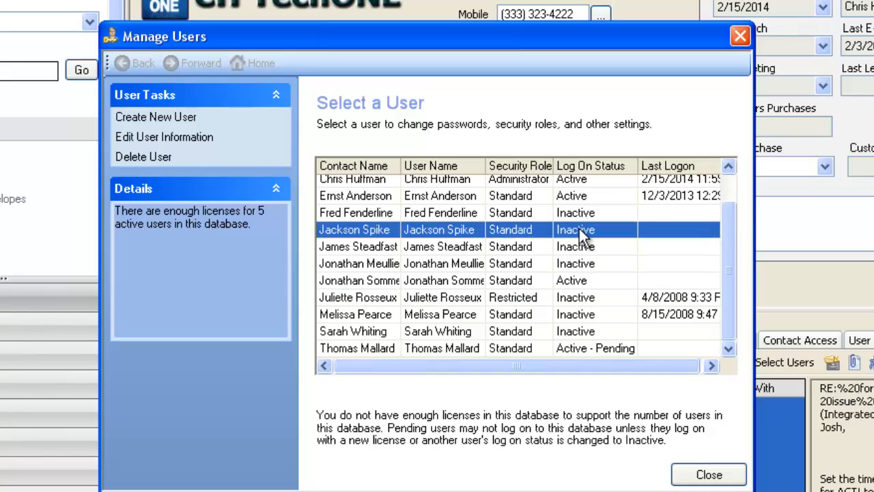
left_click(579, 215)
left_click(580, 230)
left_click(579, 247)
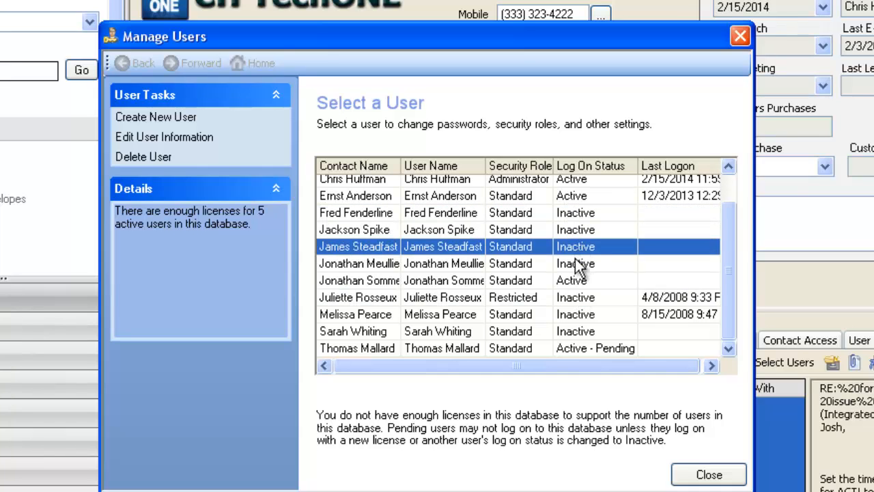
left_click(575, 265)
left_click(579, 248)
left_click(577, 231)
left_click(576, 214)
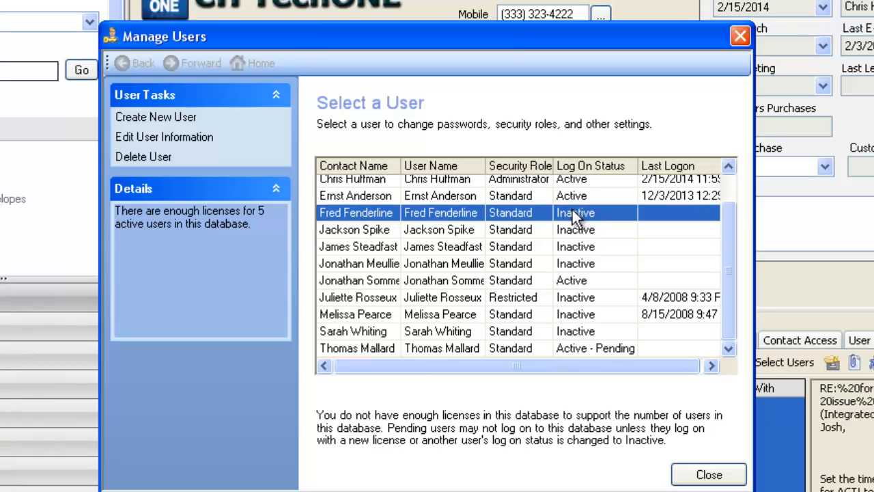
left_click(578, 231)
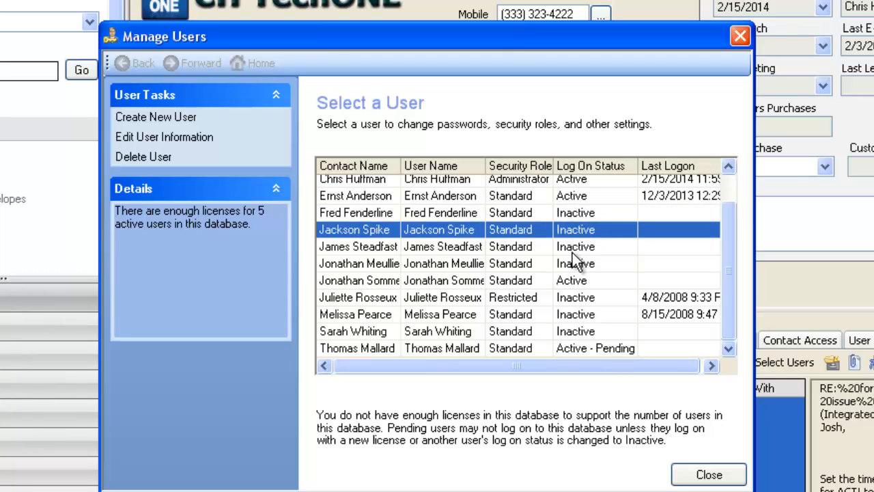
left_click(716, 478)
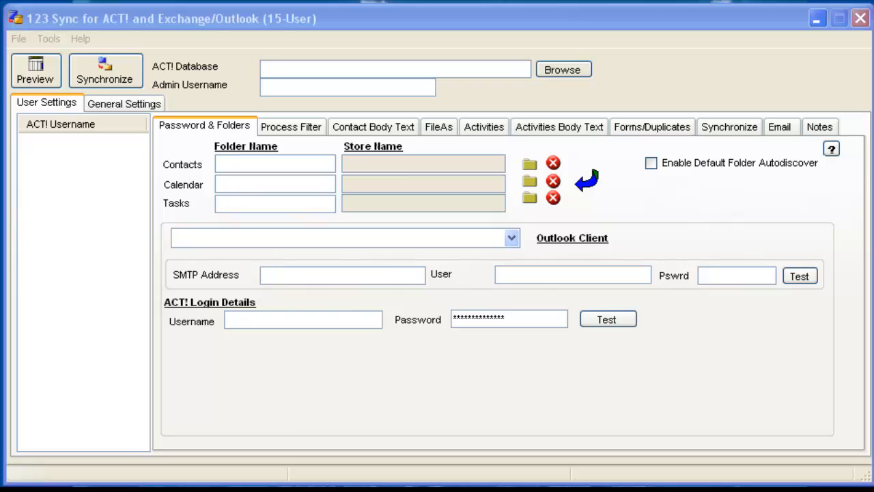
Switch to 123 Sync and select ACT2014Demo.PAD from the Databases folder as the ACT! database.
left_click(573, 71)
left_click_drag(504, 0, 496, 28)
left_click(514, 96)
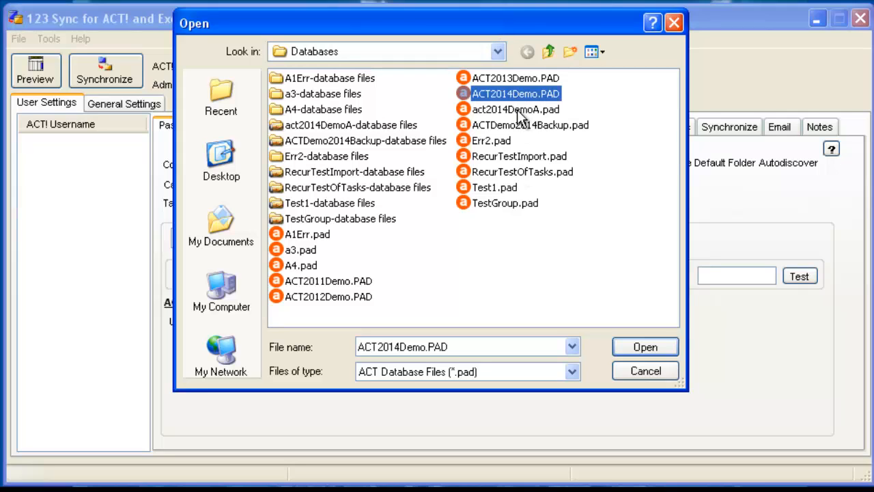
left_click(626, 347)
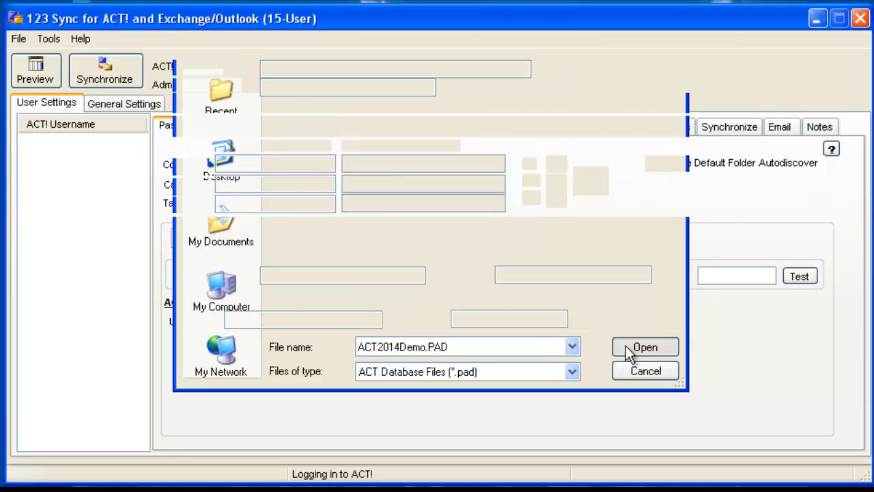
Log in to the ACT! database with the administrator's user name and the account password.
left_click(405, 311)
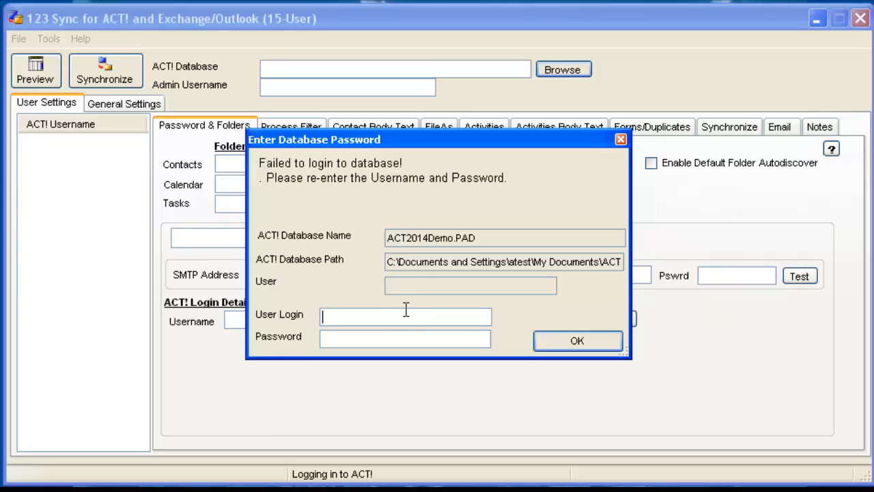
type("Chris Huffman")
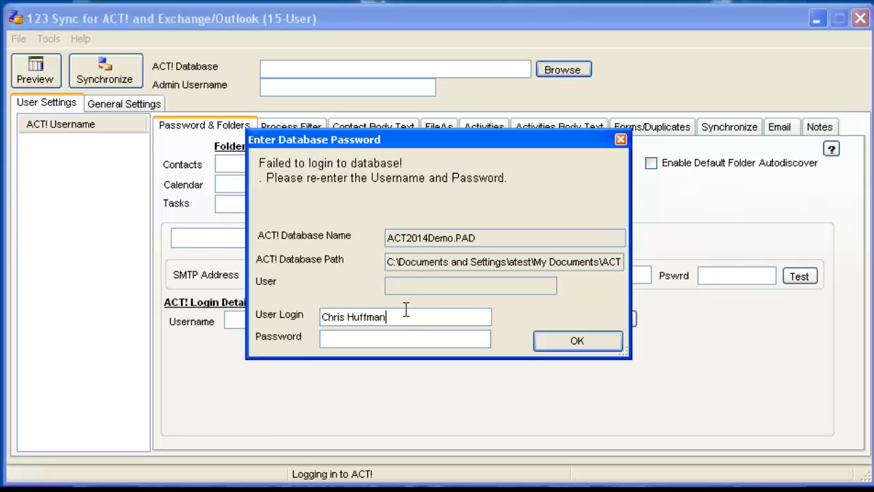
key("Tab")
type("****")
left_click(576, 341)
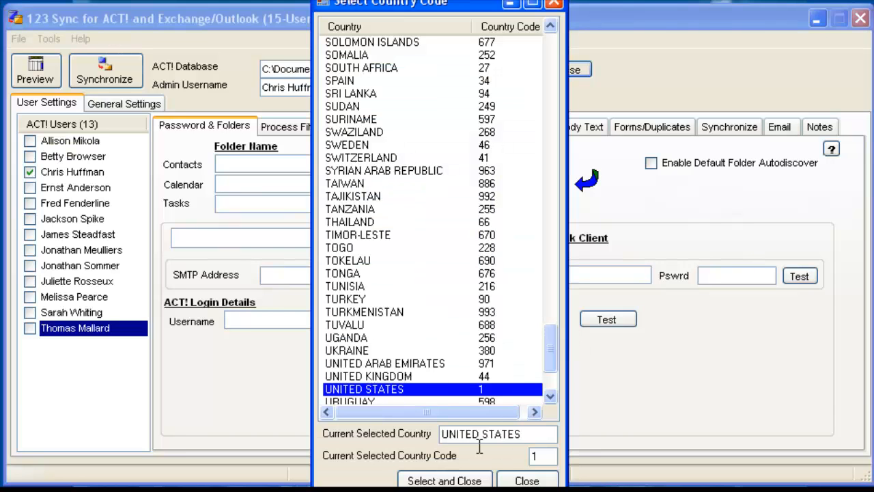
Choose UNITED STATES with country code 1 and accept the exit of 123 Sync.
left_click(454, 480)
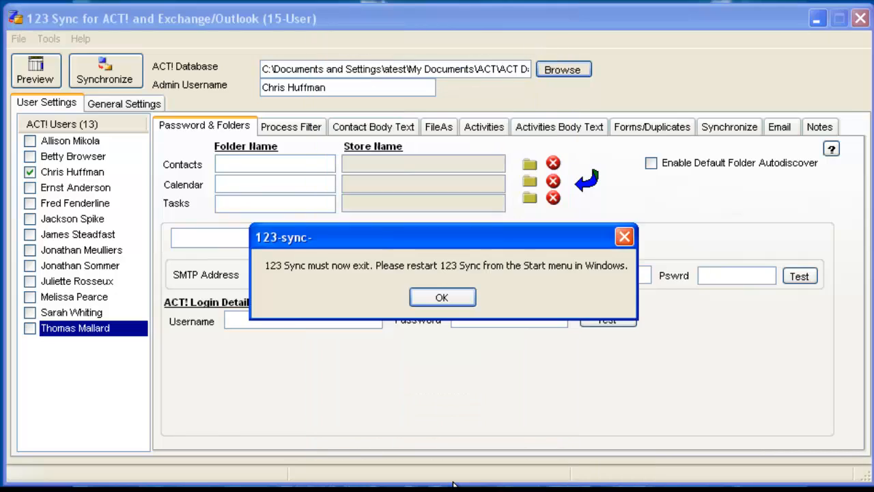
left_click(432, 299)
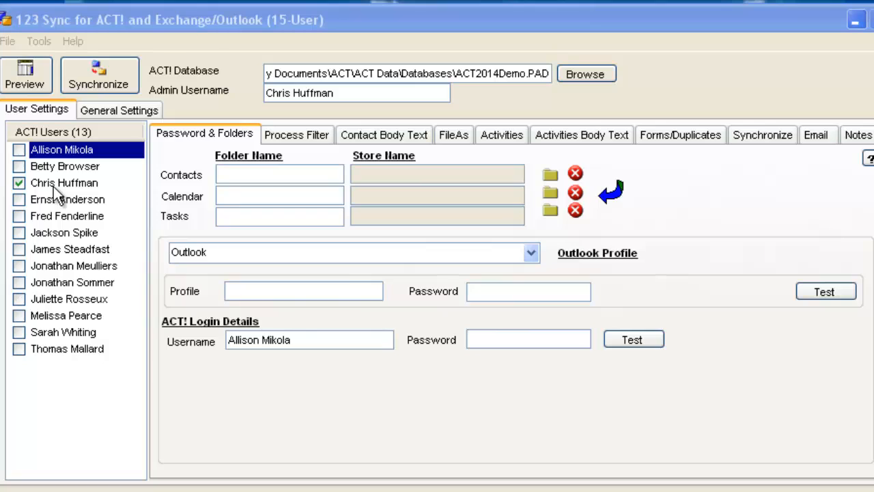
Check the ACT! login username filled in for the fifth through ninth users in the user list.
left_click(76, 213)
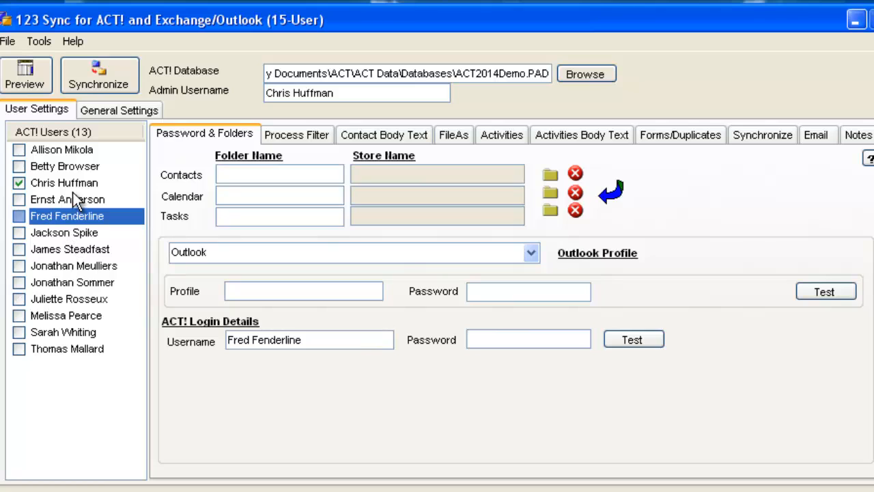
left_click(68, 233)
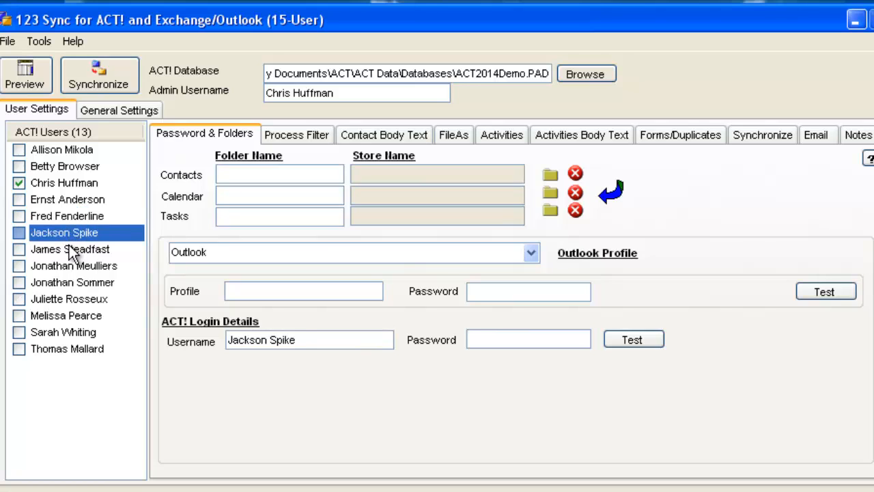
left_click(69, 247)
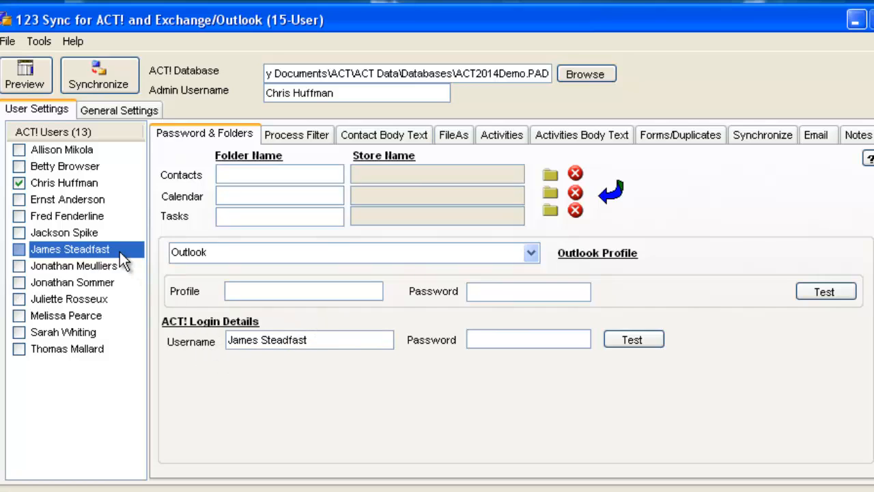
left_click(96, 268)
left_click_drag(328, 339, 209, 347)
left_click(91, 283)
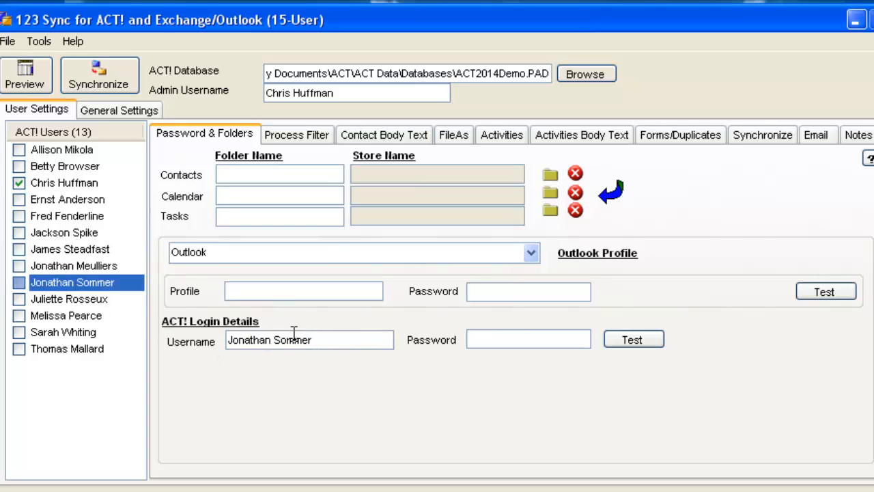
left_click_drag(348, 342, 204, 342)
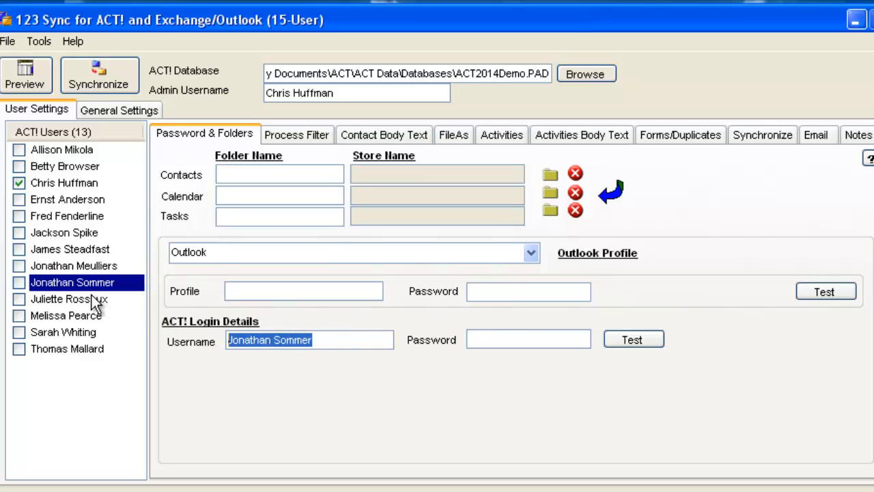
Compare the administrator's ACT! login details with those of the other users in the list.
left_click(73, 257)
left_click(73, 219)
left_click(64, 198)
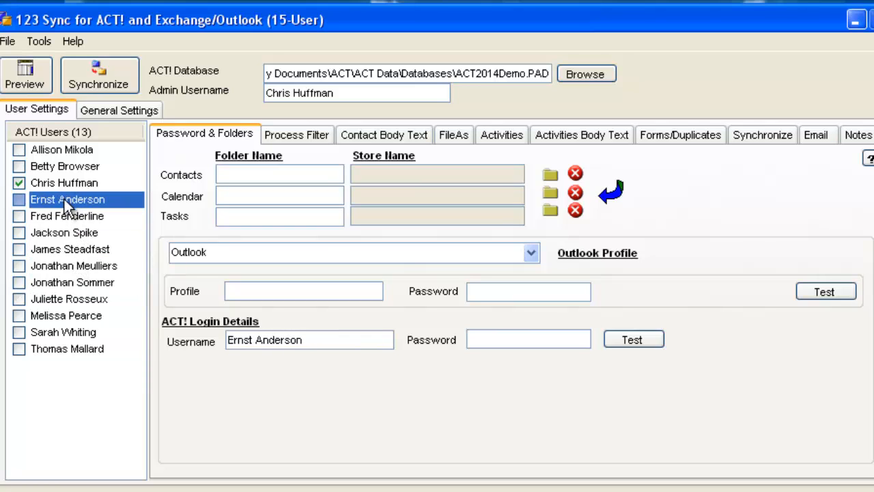
left_click(64, 183)
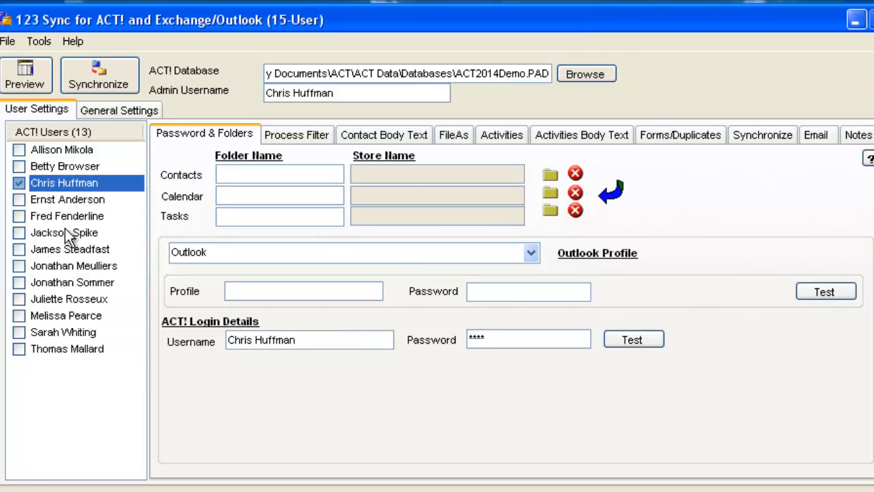
left_click(71, 348)
left_click(73, 332)
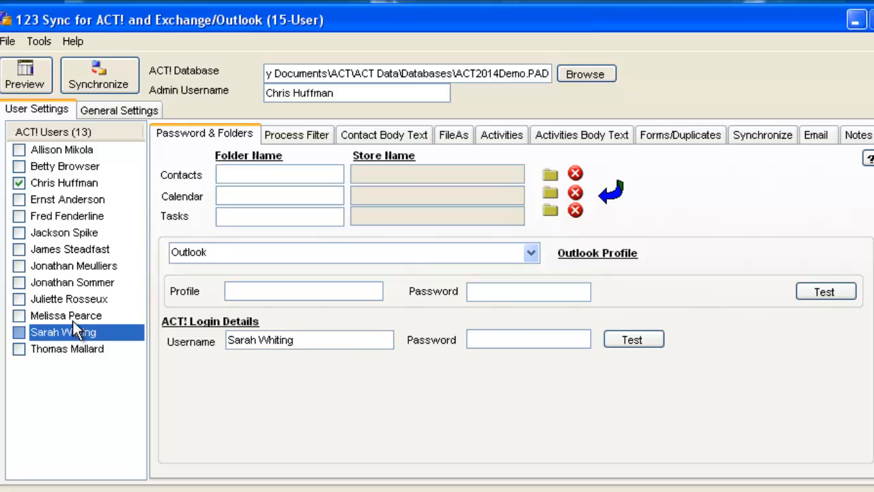
left_click(73, 316)
left_click(74, 298)
left_click(65, 316)
left_click(66, 334)
left_click(78, 195)
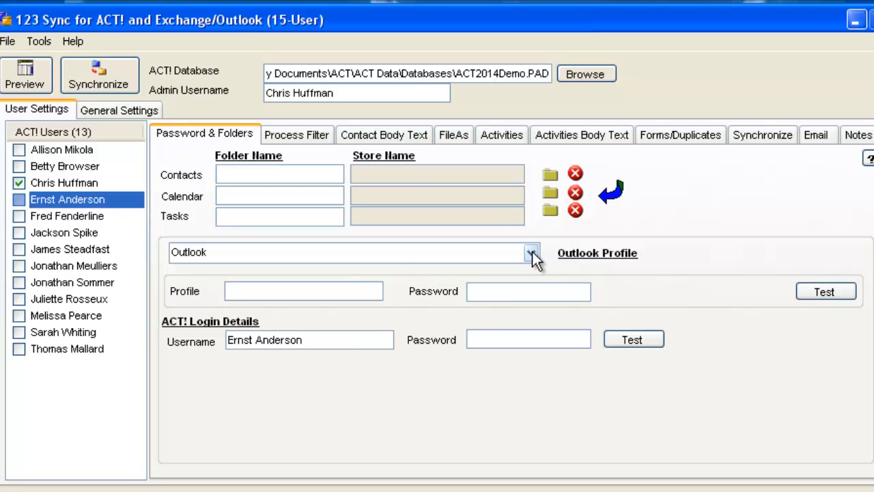
Make the fifth listed user's ACT! username and password the same as the admin login.
left_click(57, 232)
left_click(53, 215)
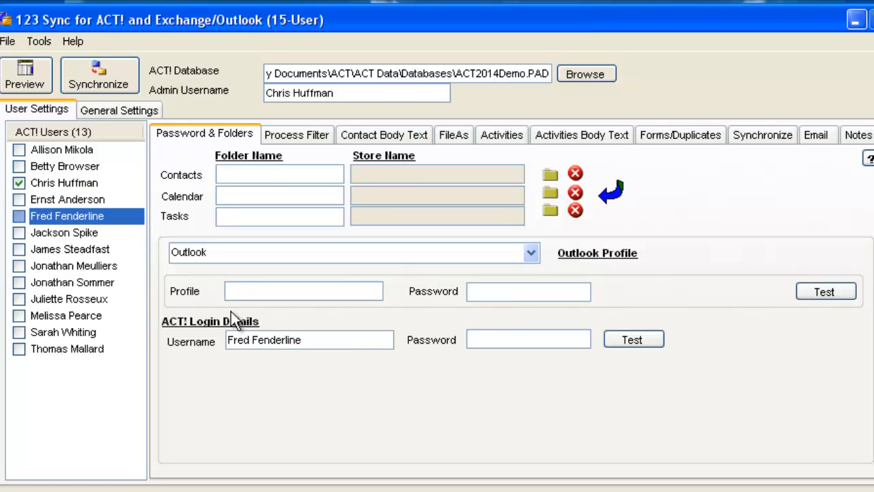
right_click(652, 342)
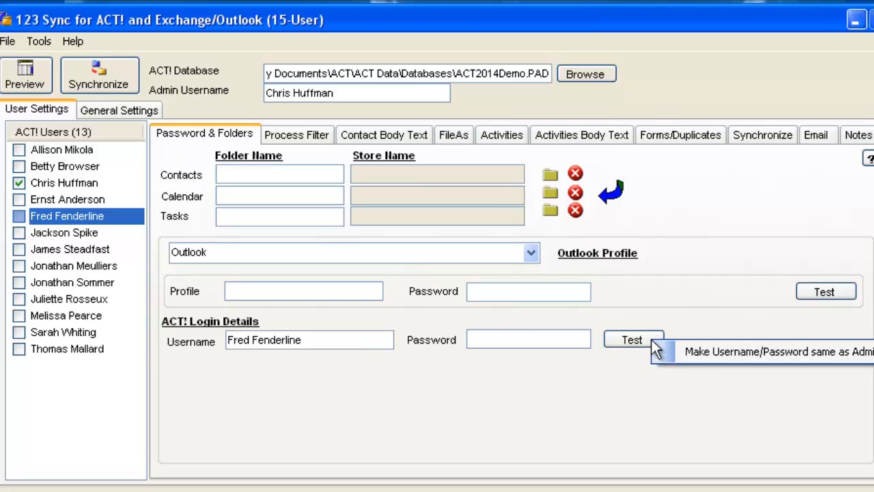
left_click(700, 351)
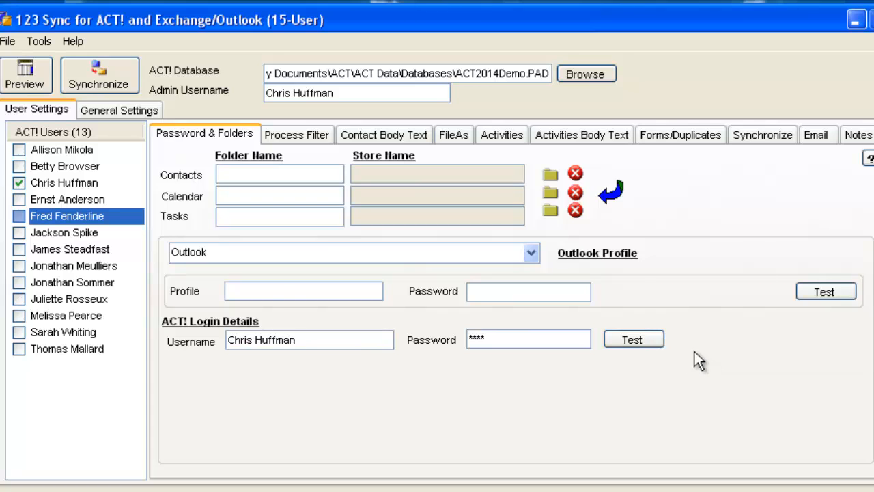
Make the sixth listed user's ACT! username and password the same as the admin login.
left_click(88, 232)
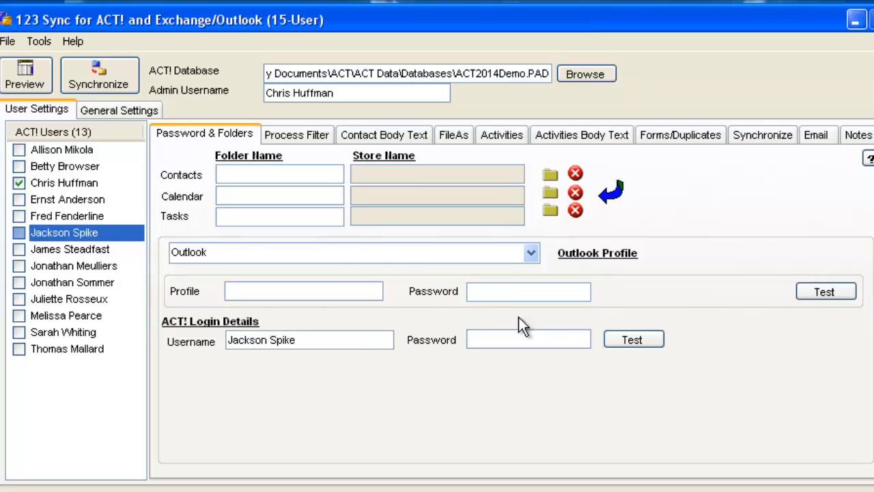
right_click(628, 339)
left_click(657, 349)
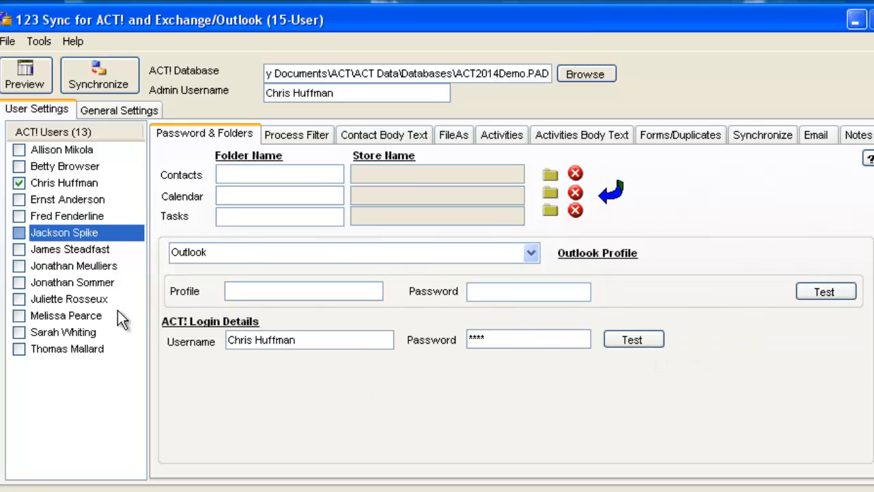
Make the seventh listed user's ACT! username and password the same as the admin login.
left_click(74, 247)
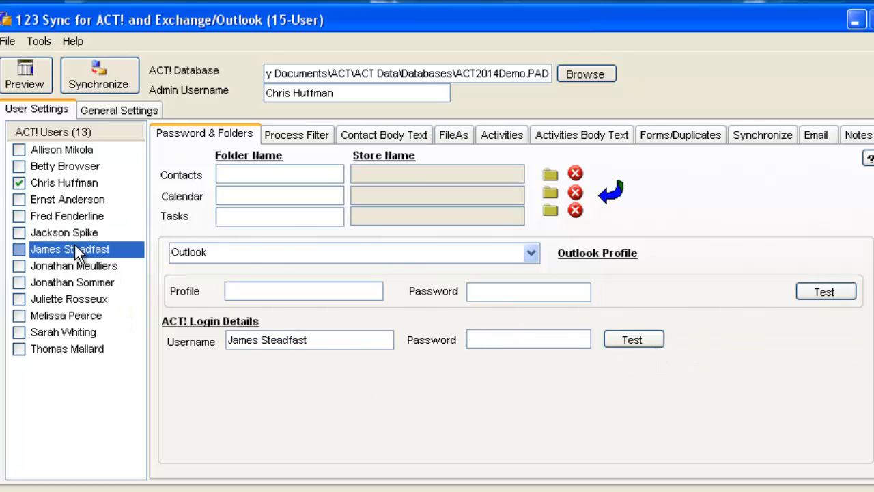
right_click(650, 343)
left_click(682, 357)
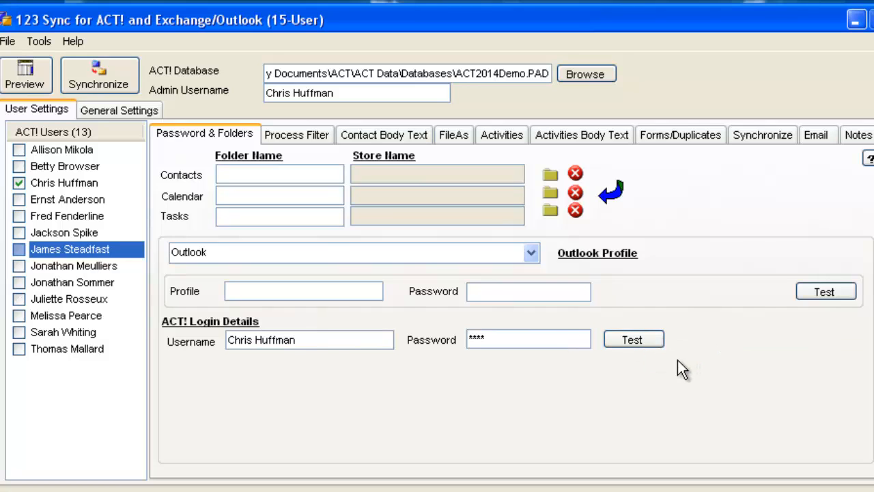
Make the fourth listed user's ACT! username and password the same as the admin login.
left_click(81, 235)
left_click(74, 219)
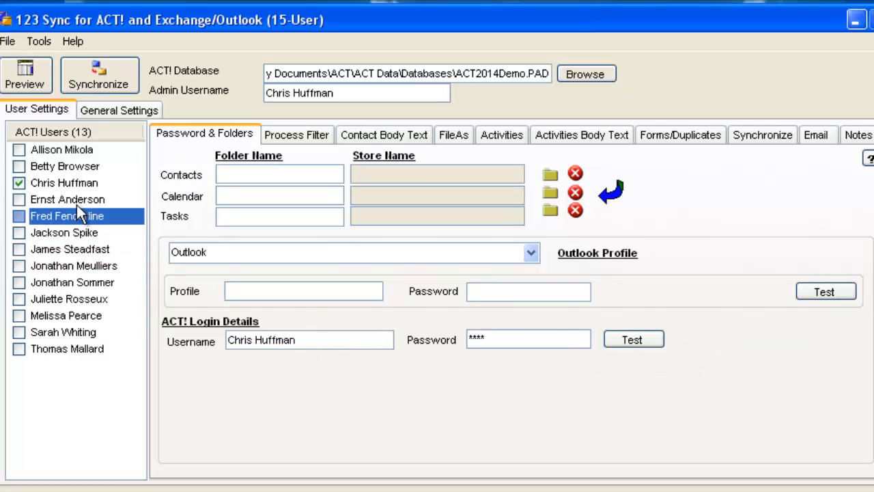
left_click(82, 199)
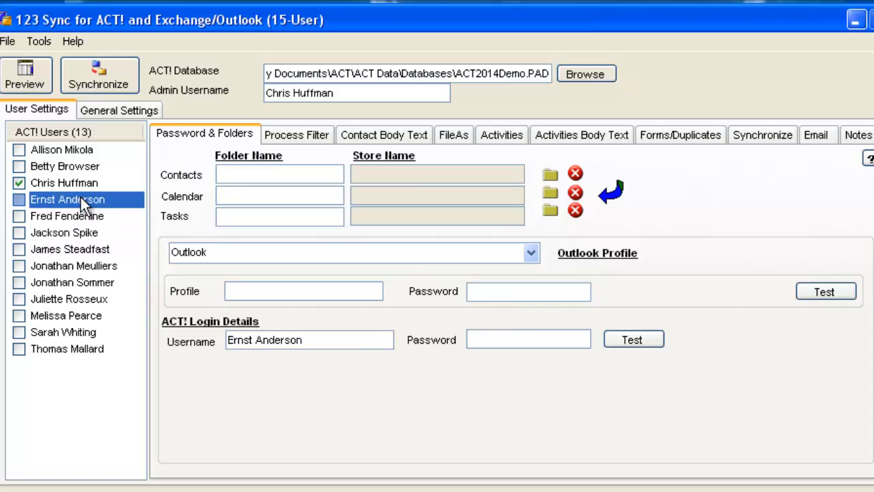
right_click(659, 335)
left_click(701, 347)
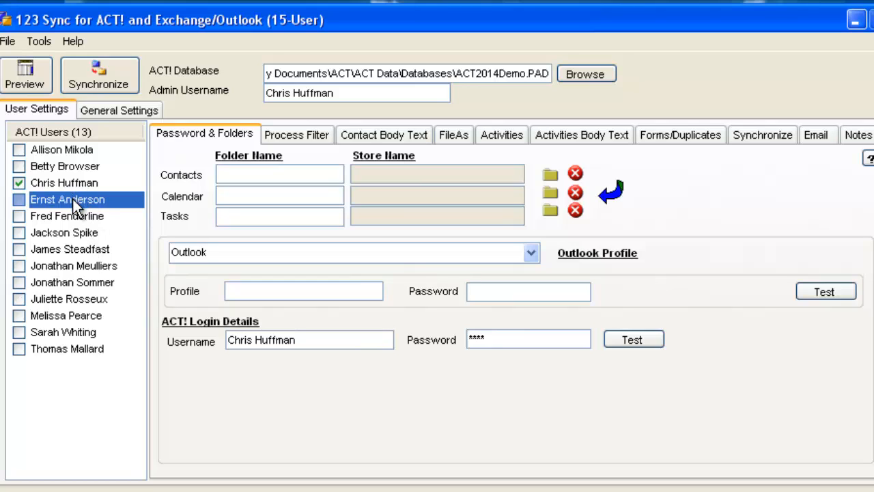
Check the ACT! login details of the fifth and sixth listed users, ending with the seventh user selected.
left_click(67, 218)
left_click(67, 229)
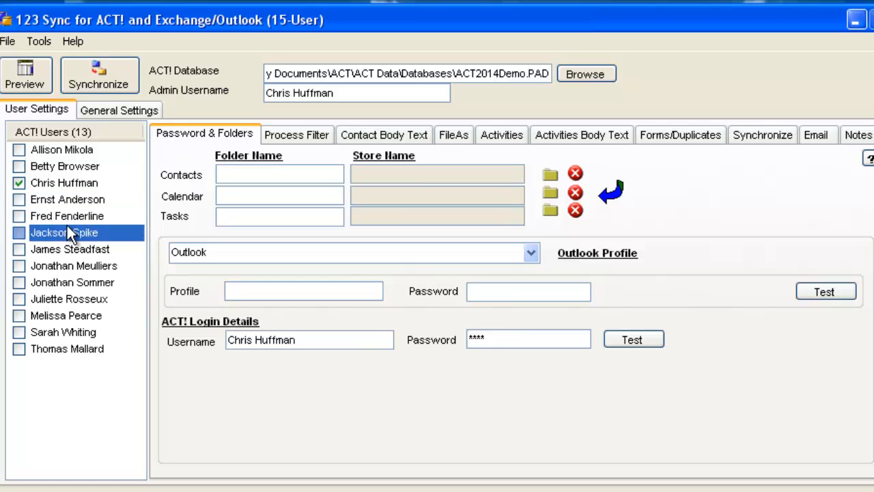
left_click(65, 250)
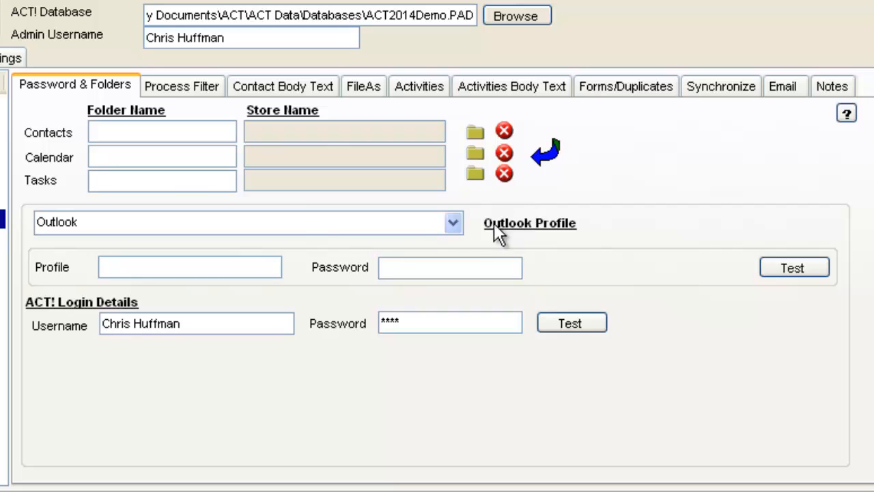
Try the Exchange - Native (Mapi), Office 365 - Outlook Transport and Hosted Exchange - Mapi/CDO Transport connection types for the seventh user.
left_click(453, 222)
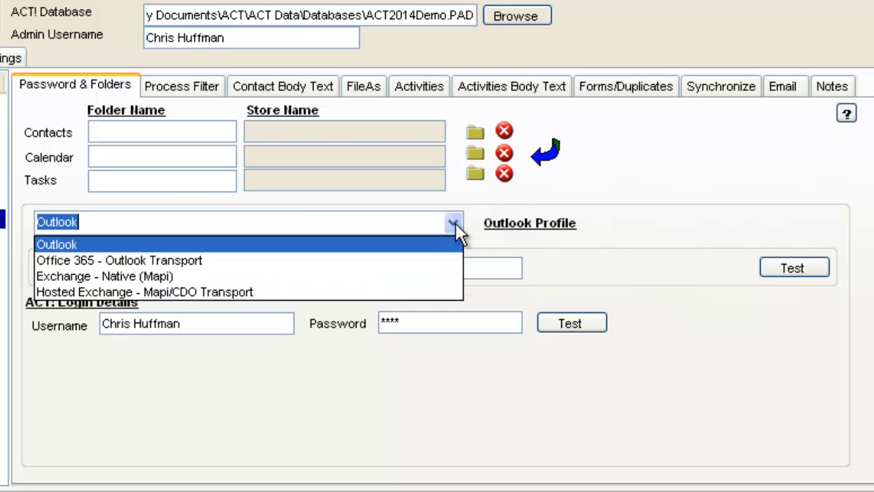
left_click(435, 274)
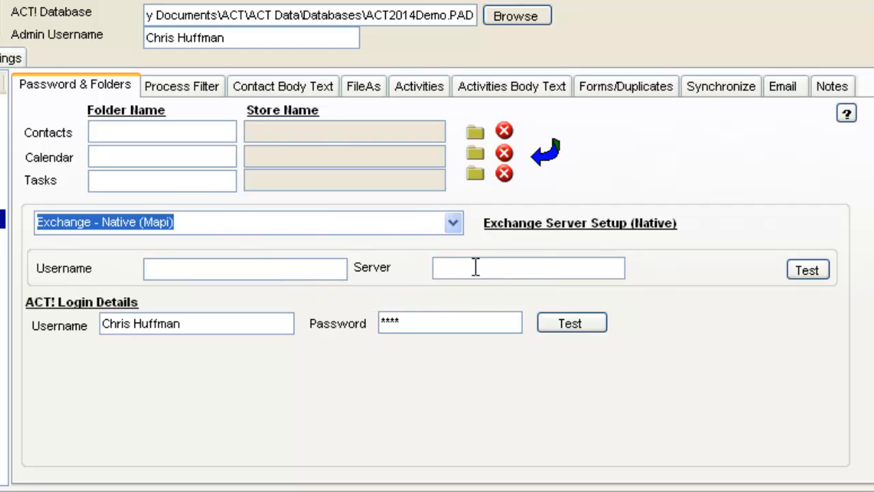
left_click(453, 224)
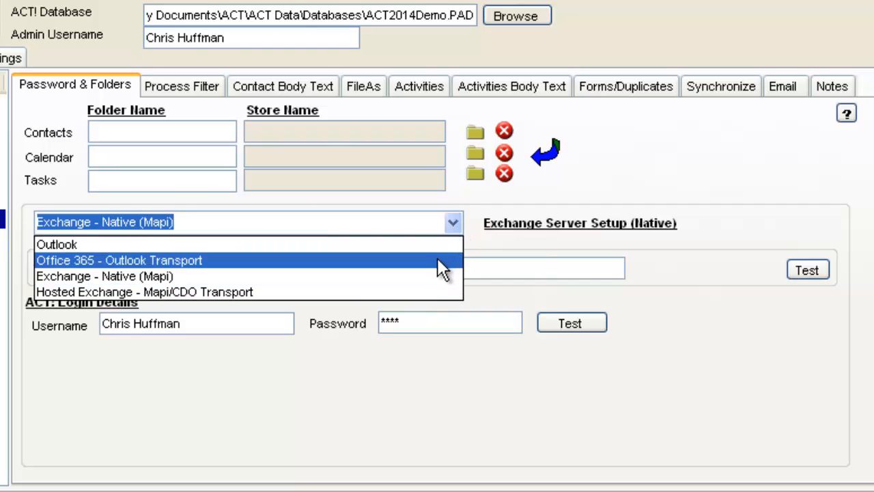
left_click(440, 260)
left_click(447, 226)
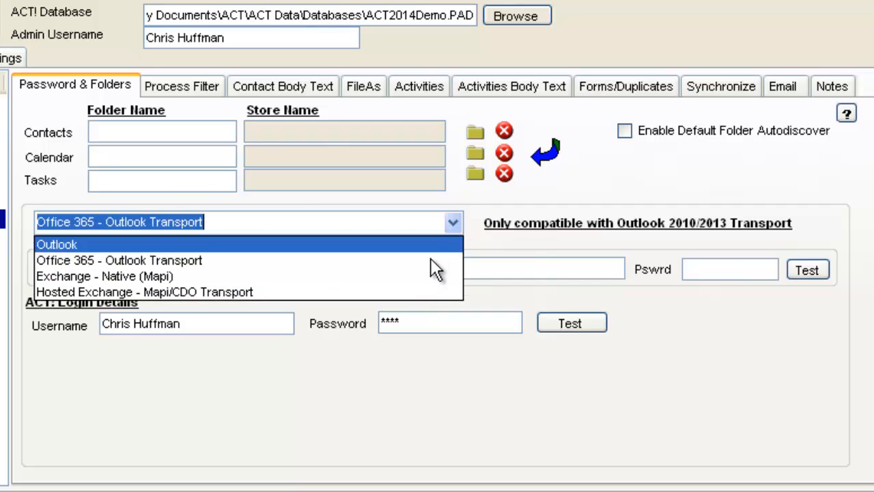
left_click(427, 292)
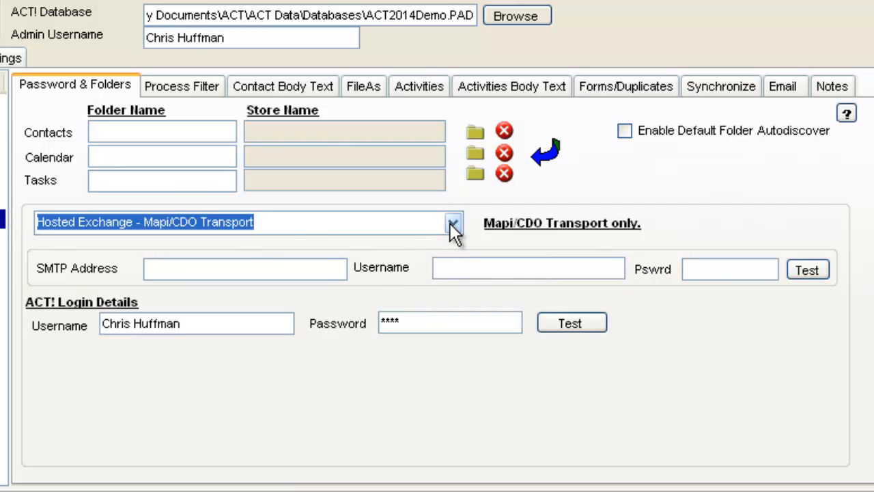
left_click(453, 224)
left_click(408, 271)
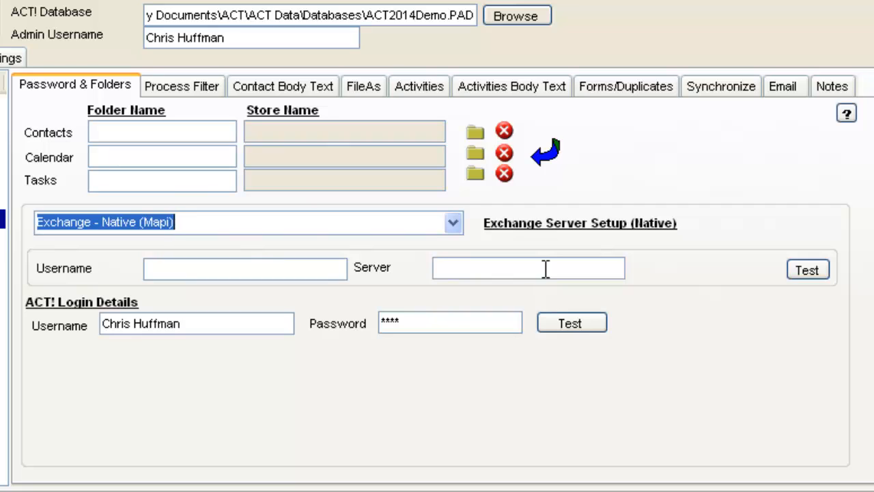
Set the seventh user's connection type to Hosted Exchange - Mapi/CDO Transport and the process filter to Integrate Emails Only.
left_click(454, 223)
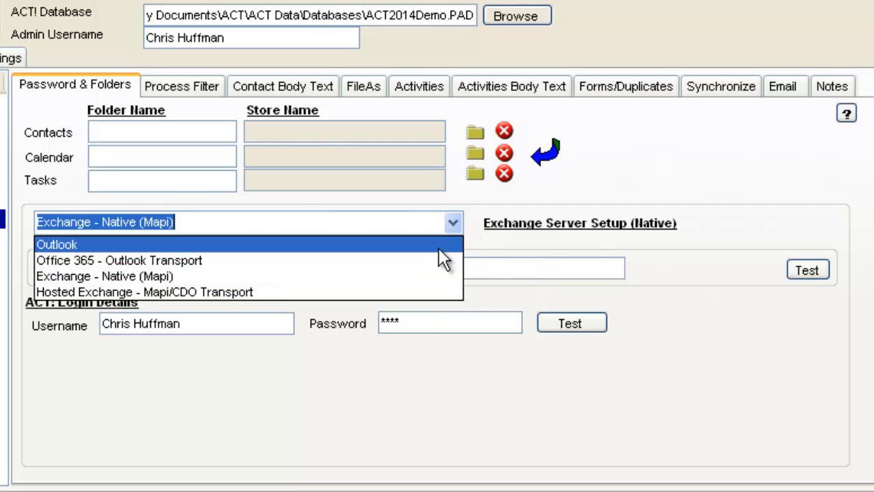
left_click(420, 291)
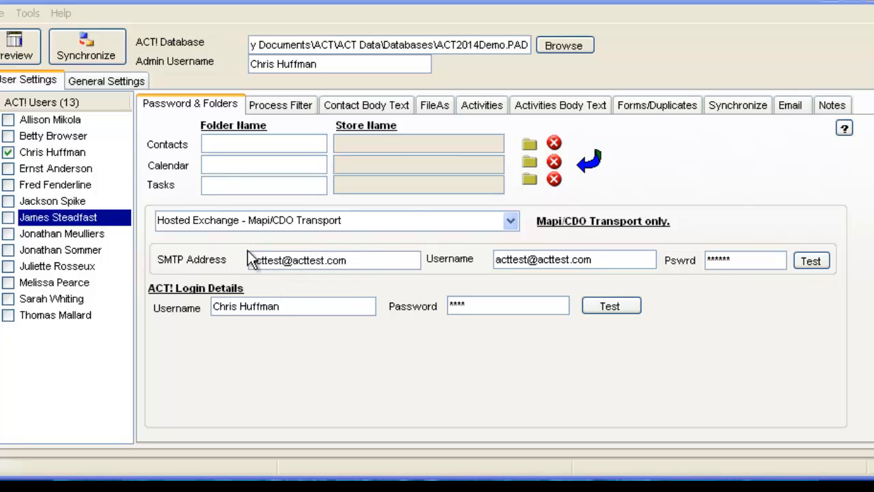
left_click(302, 104)
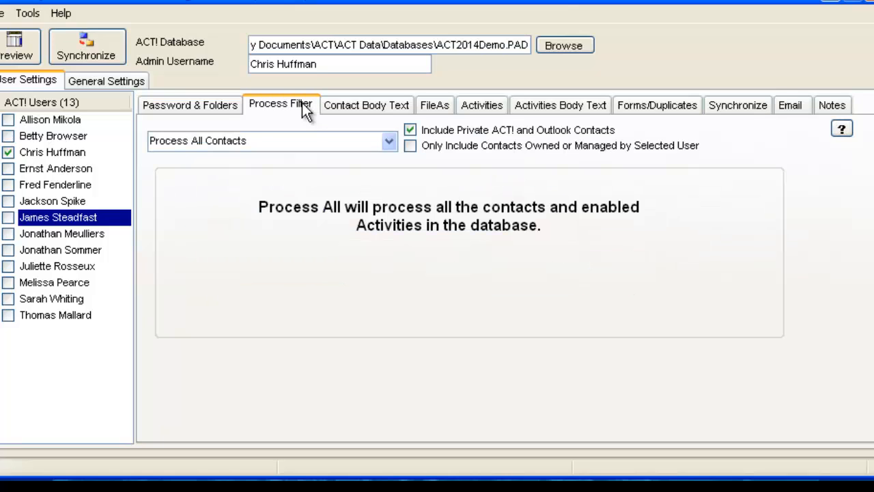
left_click(388, 141)
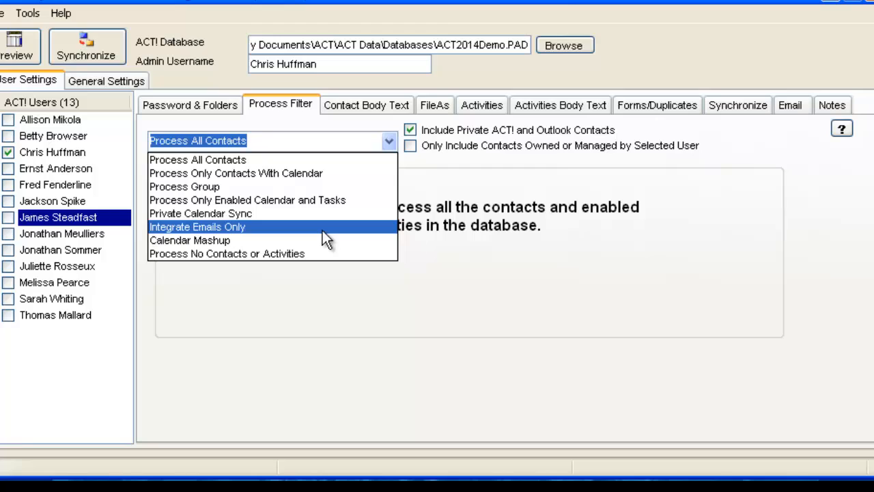
left_click(322, 230)
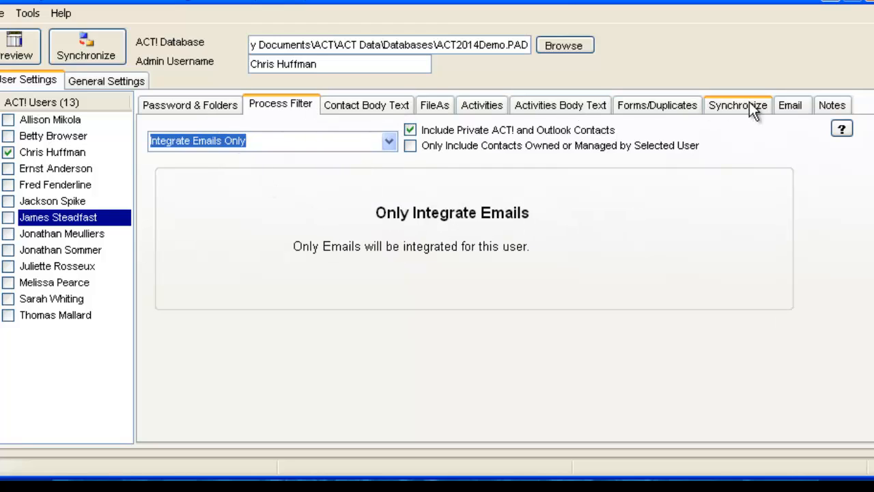
Enable email integration in the seventh user's email integration settings.
left_click(790, 104)
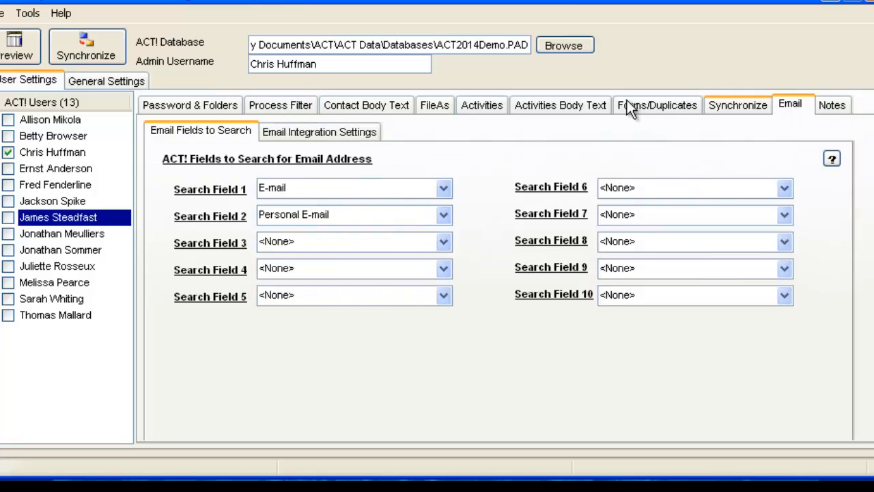
left_click(348, 135)
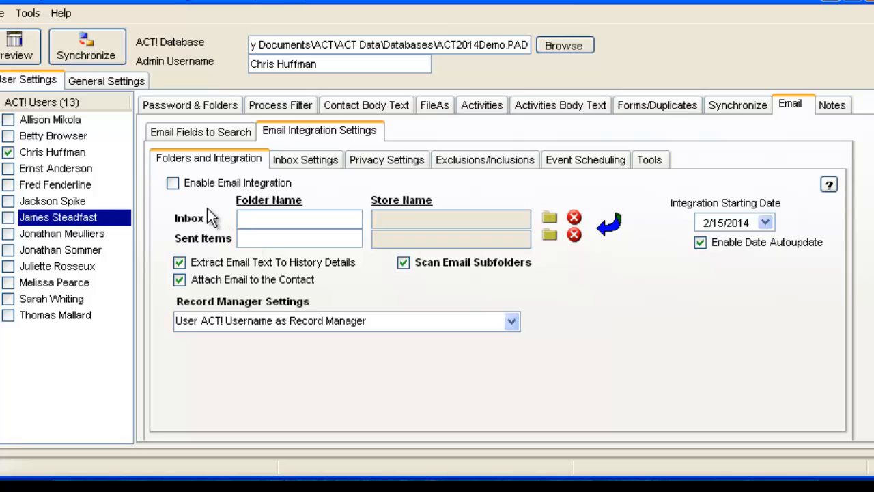
left_click(172, 185)
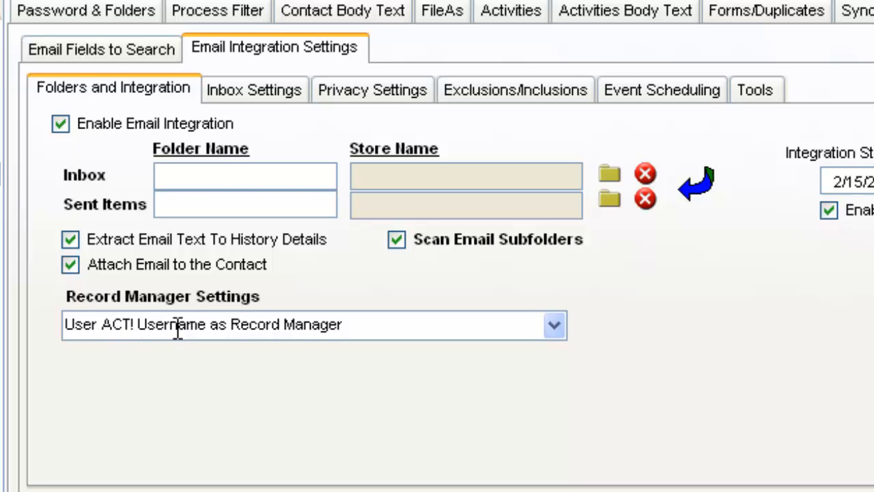
Try Use ACT! Login as Record Manager for email integration and check the user's ACT! login details.
left_click(353, 329)
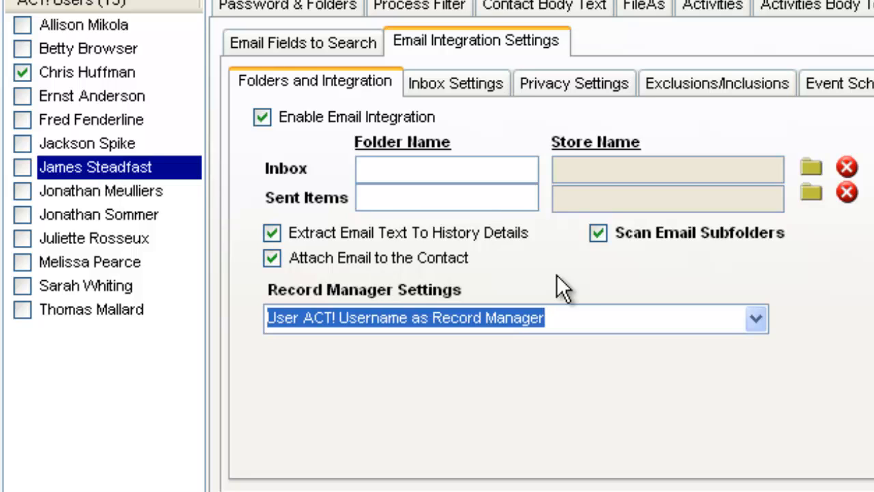
left_click(753, 319)
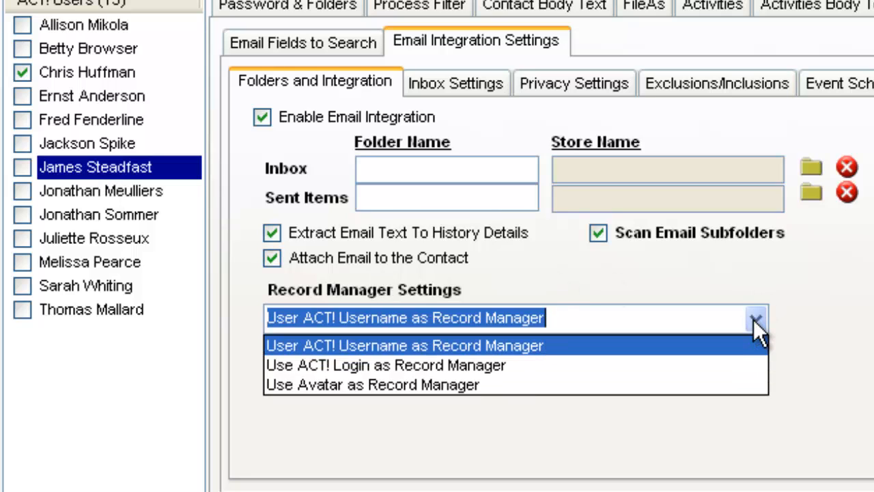
left_click(673, 365)
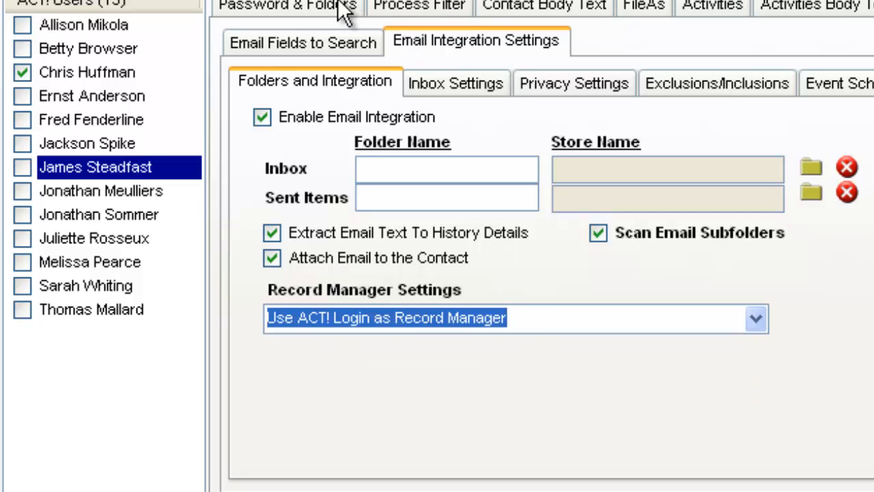
left_click(280, 5)
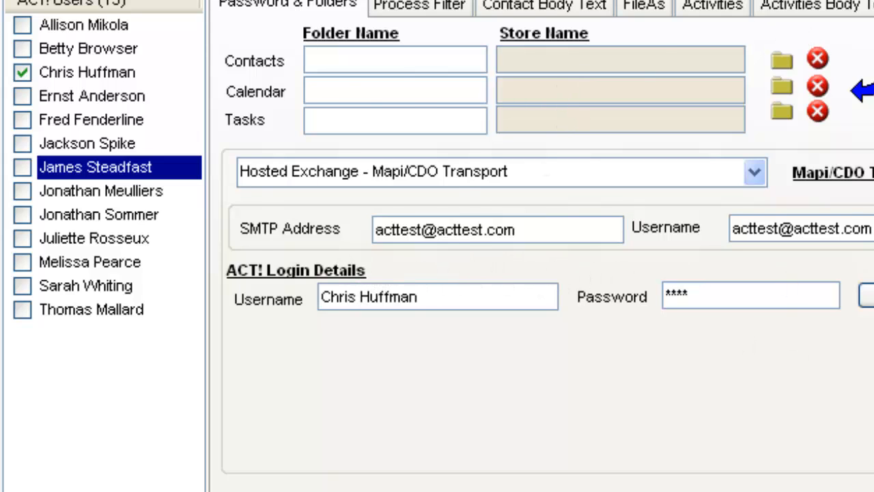
left_click(873, 5)
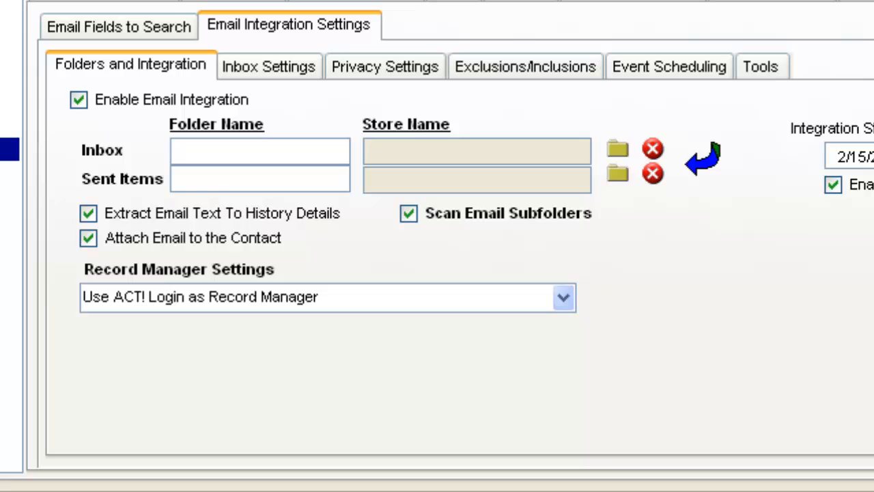
Try Use Avatar as Record Manager for email integration with the ninth listed user as the avatar.
left_click(564, 298)
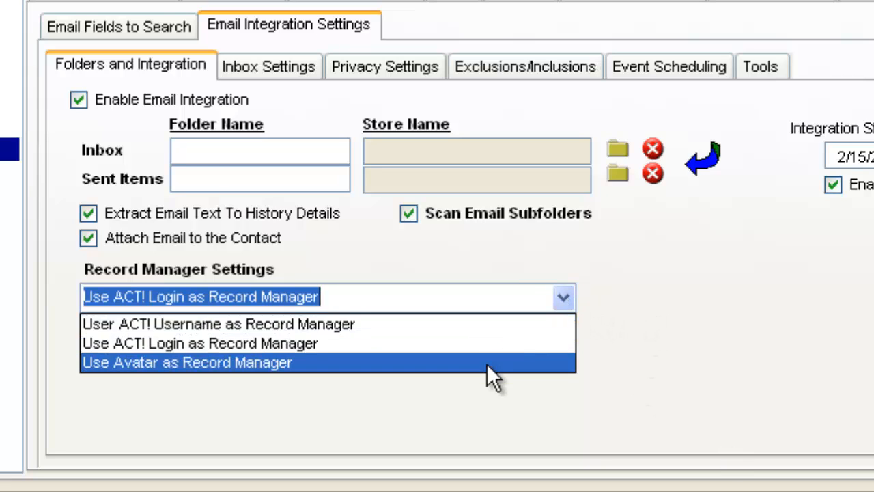
left_click(487, 364)
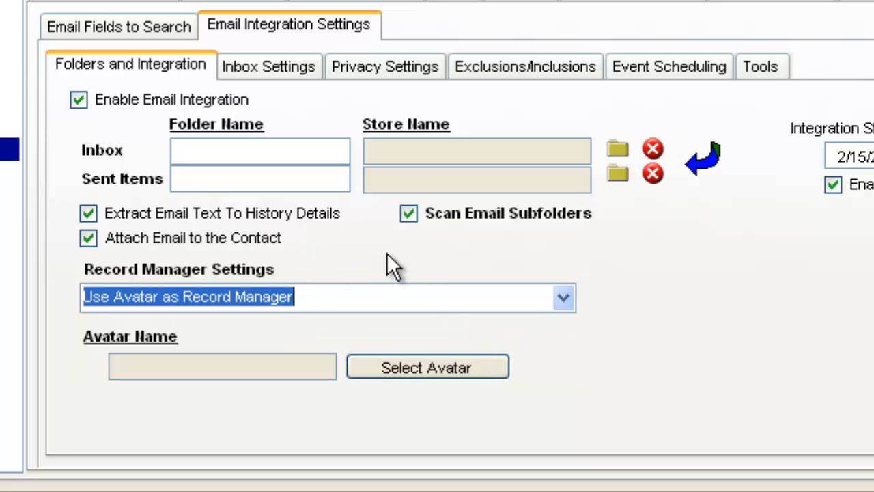
left_click(392, 370)
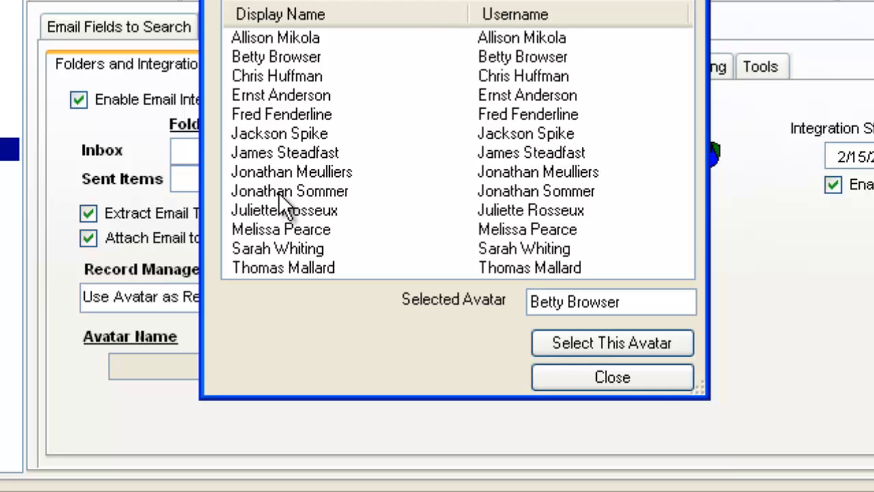
left_click(331, 191)
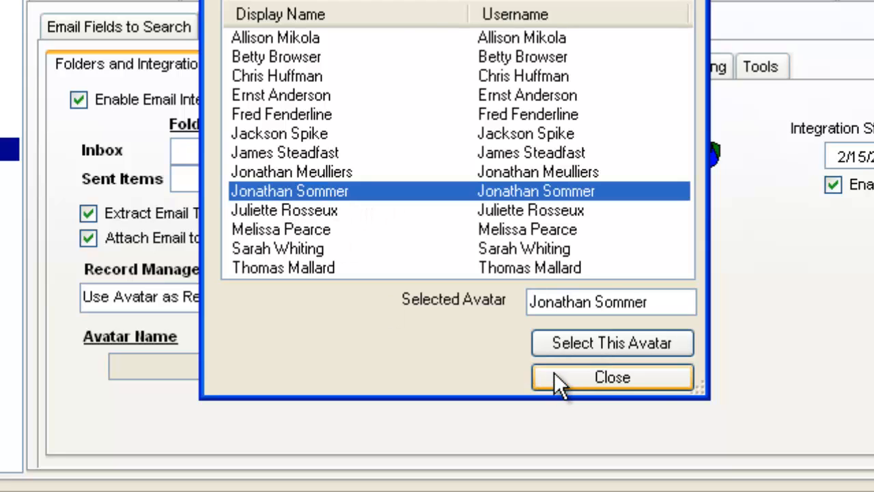
left_click(594, 349)
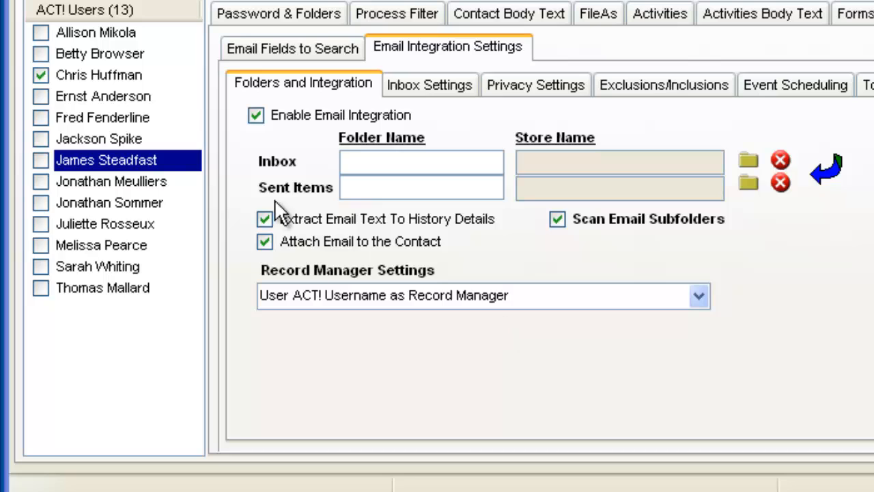
Include the seventh listed user in the synchronization and exclude the third listed user.
left_click(41, 160)
left_click(38, 75)
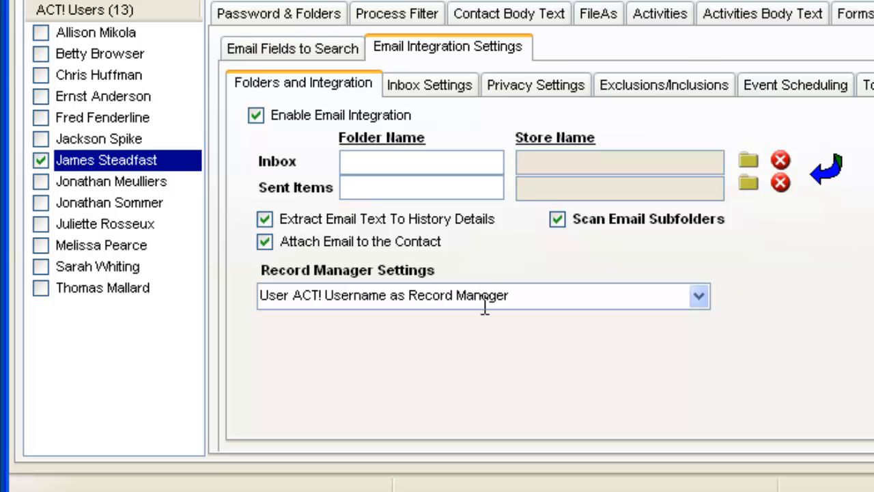
Review the seventh user's ACT! login details and try Use ACT! Login as Record Manager for that user's email integration.
left_click(293, 17)
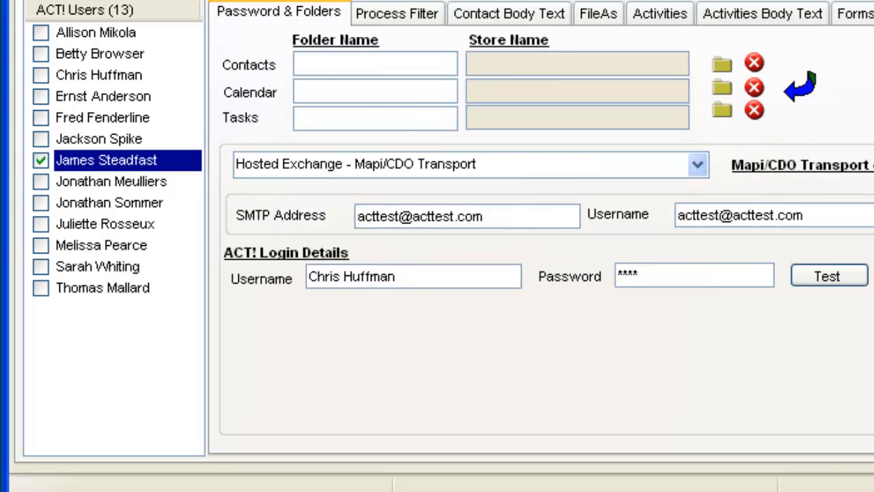
left_click(873, 14)
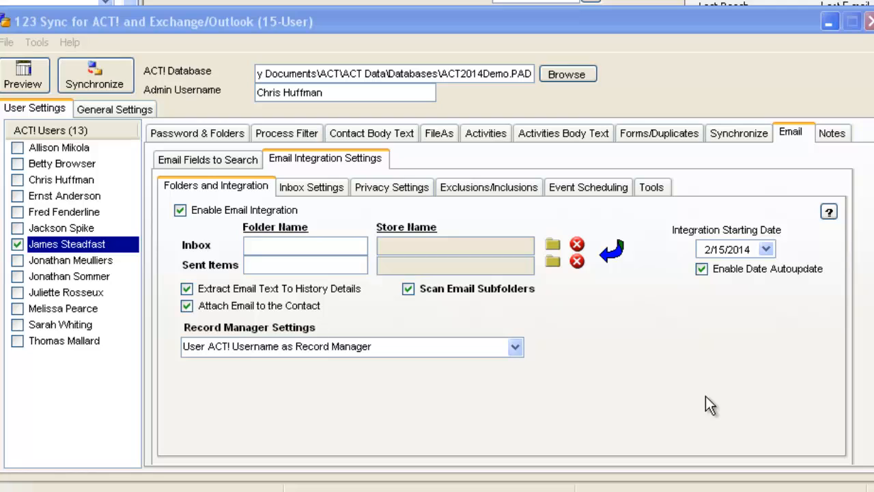
left_click(514, 348)
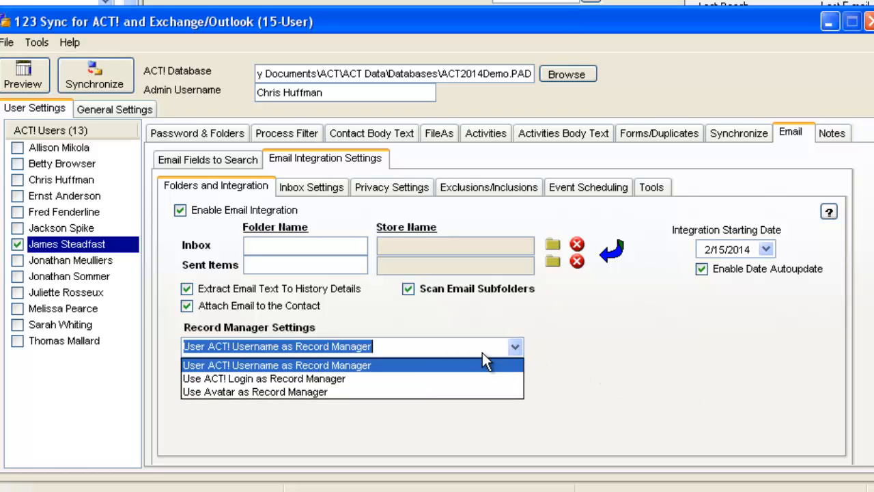
left_click(433, 379)
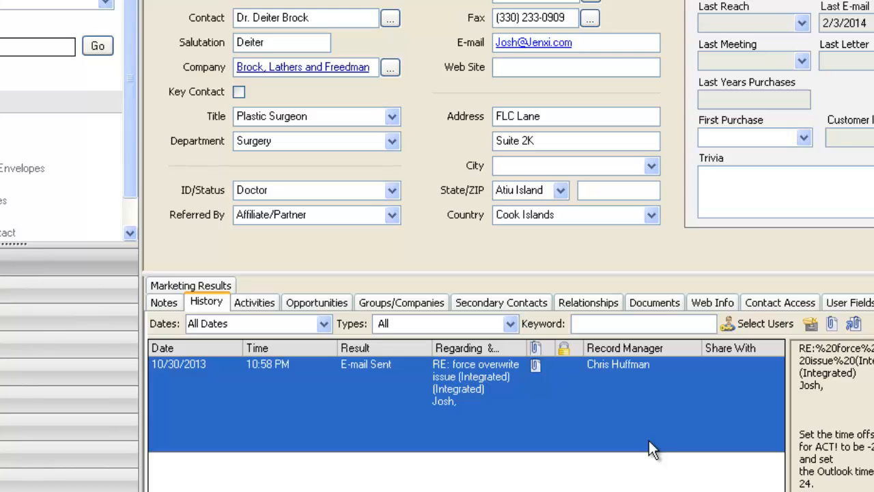
key("alt+Tab")
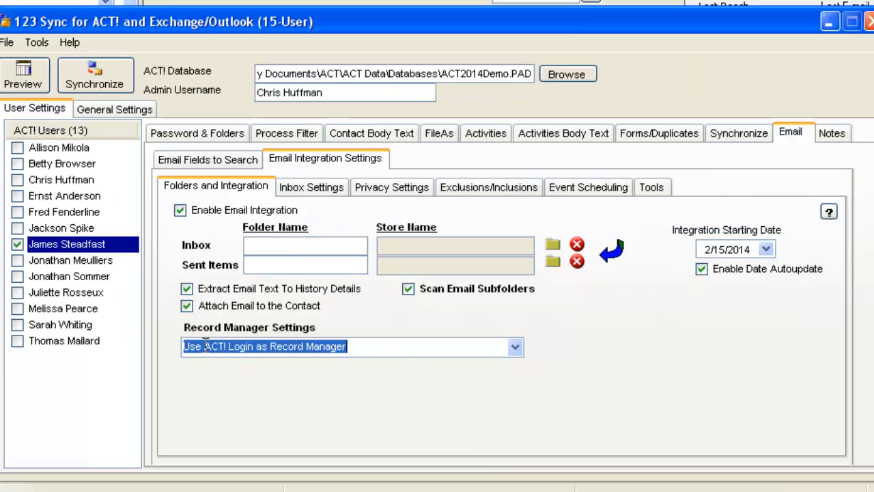
left_click(214, 136)
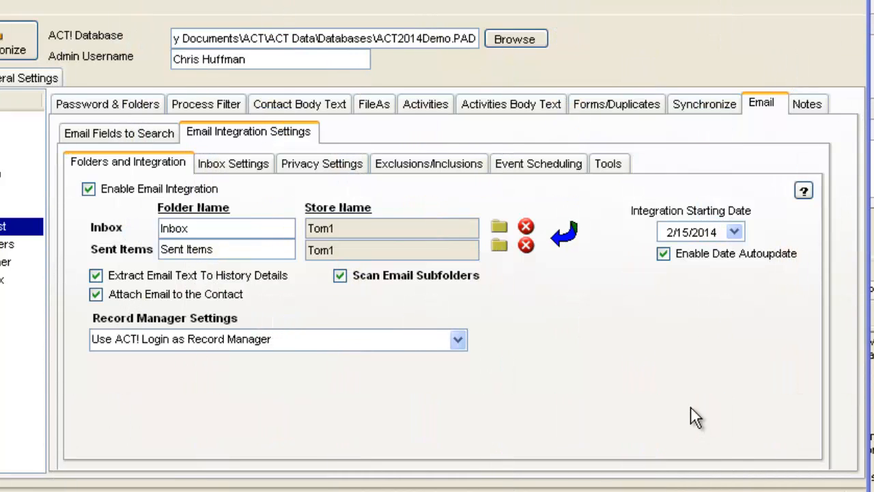
Set the record manager to Use Avatar as Record Manager and select the last listed user as the avatar.
left_click(458, 340)
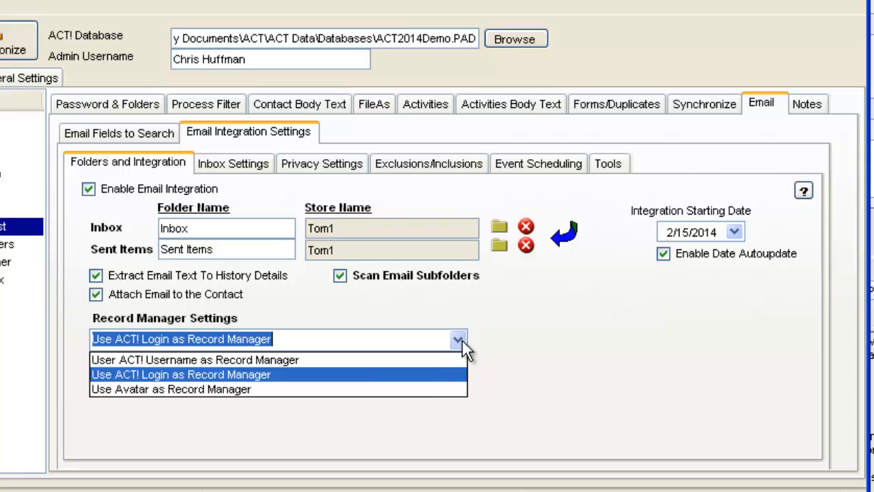
left_click(404, 389)
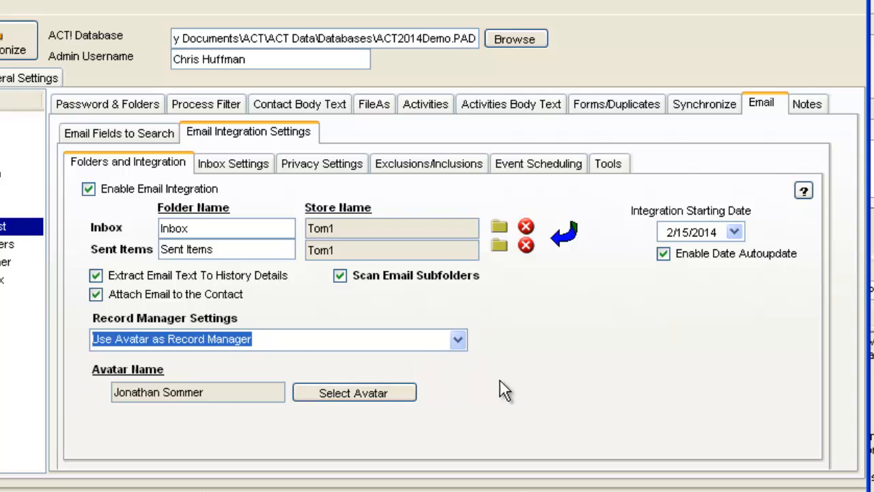
left_click(369, 396)
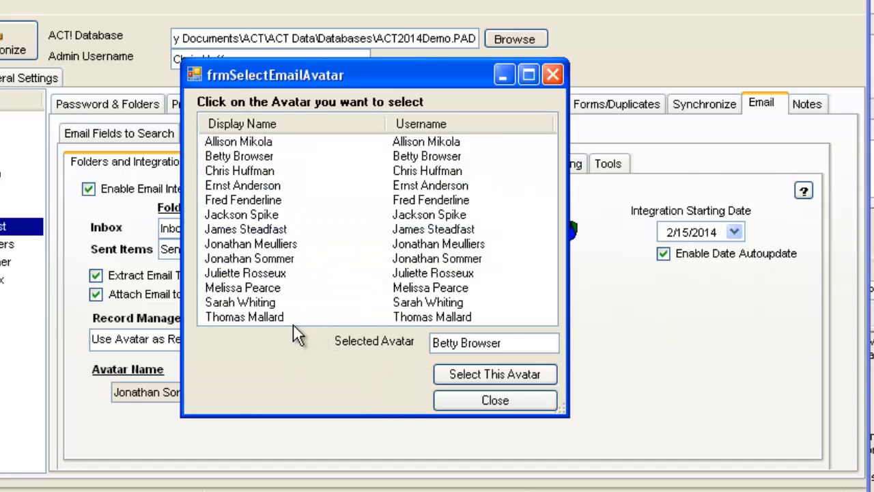
left_click(294, 322)
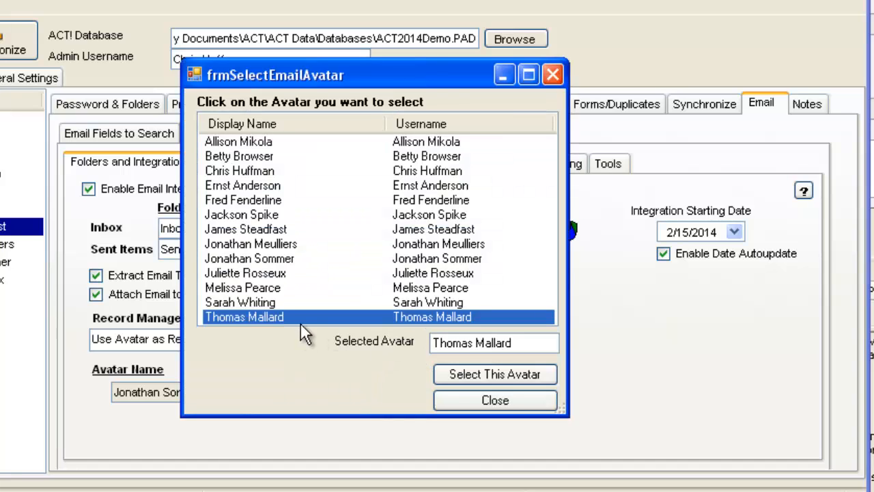
left_click(495, 374)
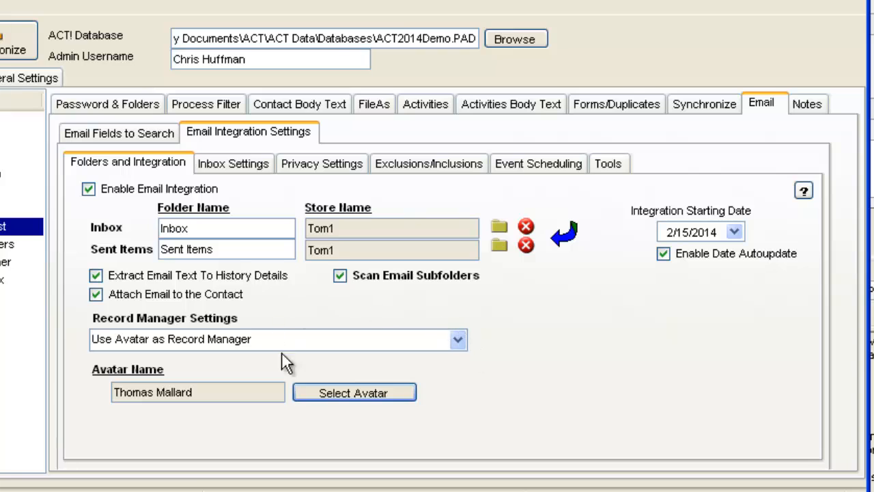